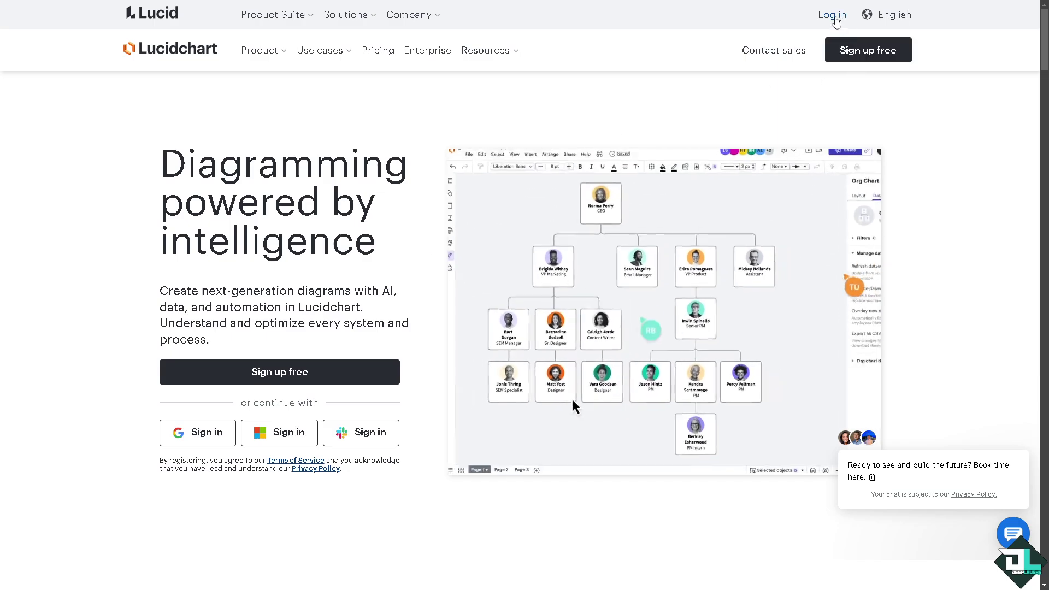
Step: Go from the Lucidchart homepage to the Lucid log-in page
{"action": "left_click", "coordinate": [834, 18]}
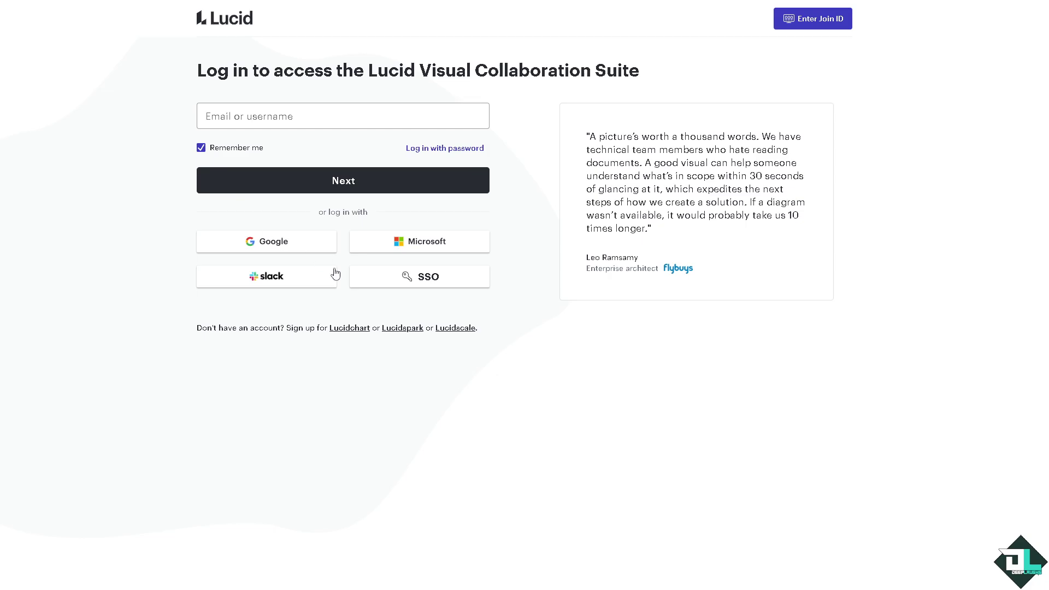
Step: Choose Start free under the Free plan on Bundle & save to reach the Lucidchart dashboard
{"action": "left_click", "coordinate": [348, 330]}
{"action": "left_click", "coordinate": [710, 217]}
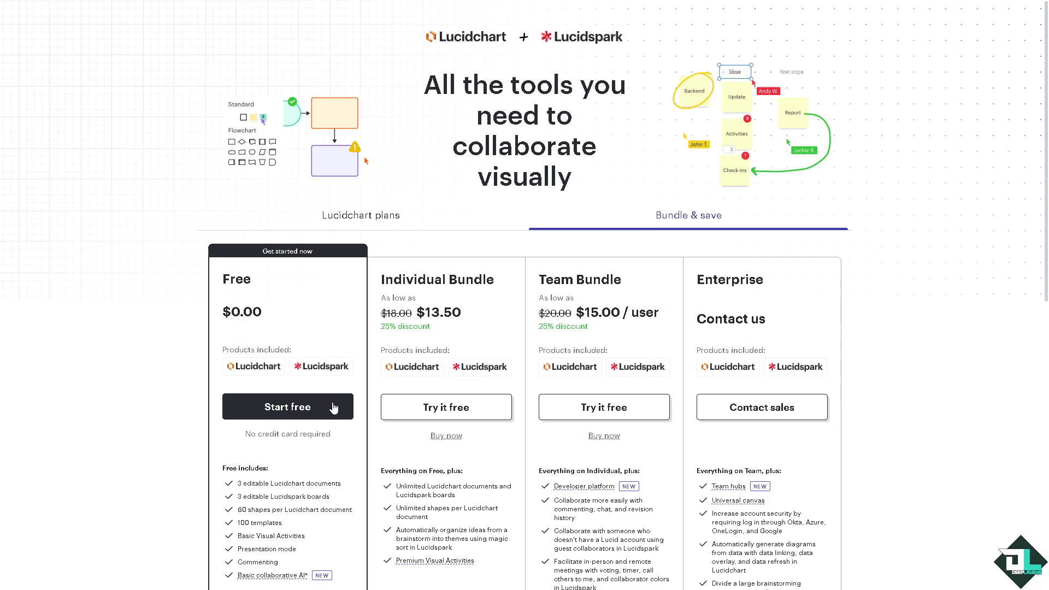
{"action": "left_click", "coordinate": [335, 404]}
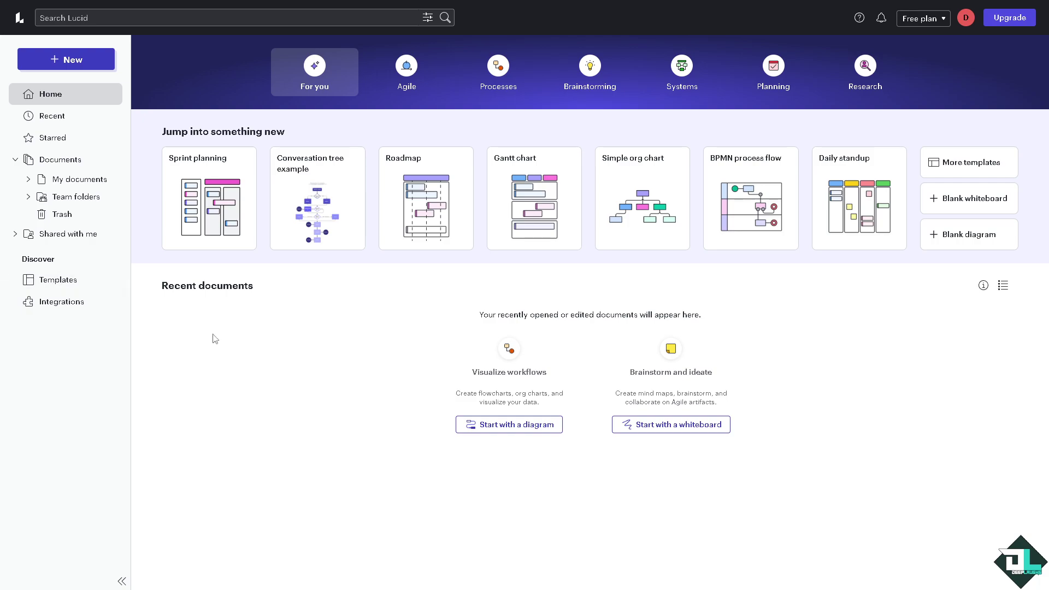
Step: Bring up the + New menu's Lucidchart document-creation options
{"action": "left_click", "coordinate": [86, 61]}
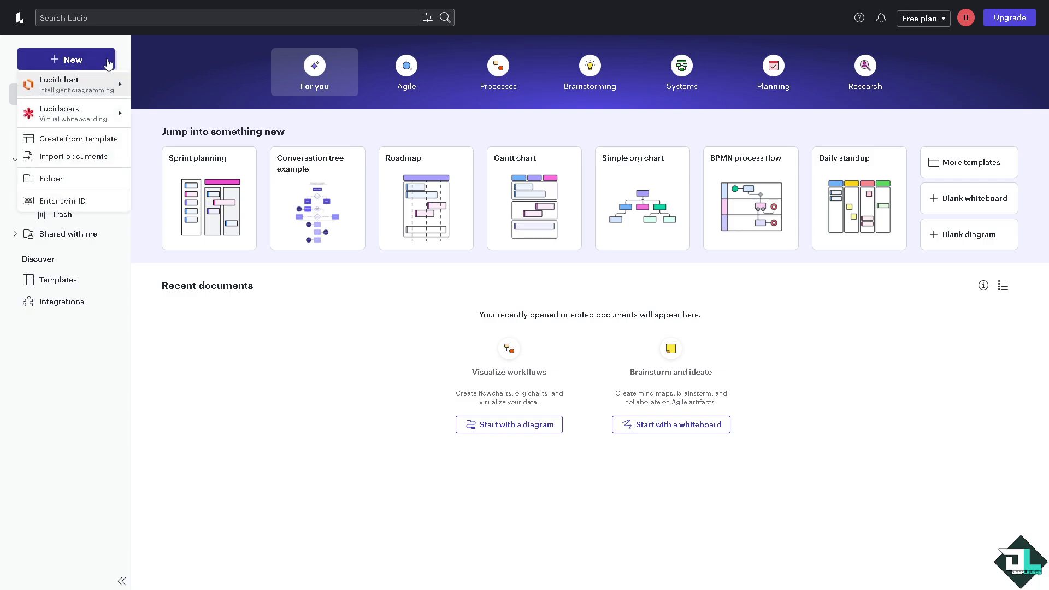
{"action": "mouse_move", "coordinate": [100, 88]}
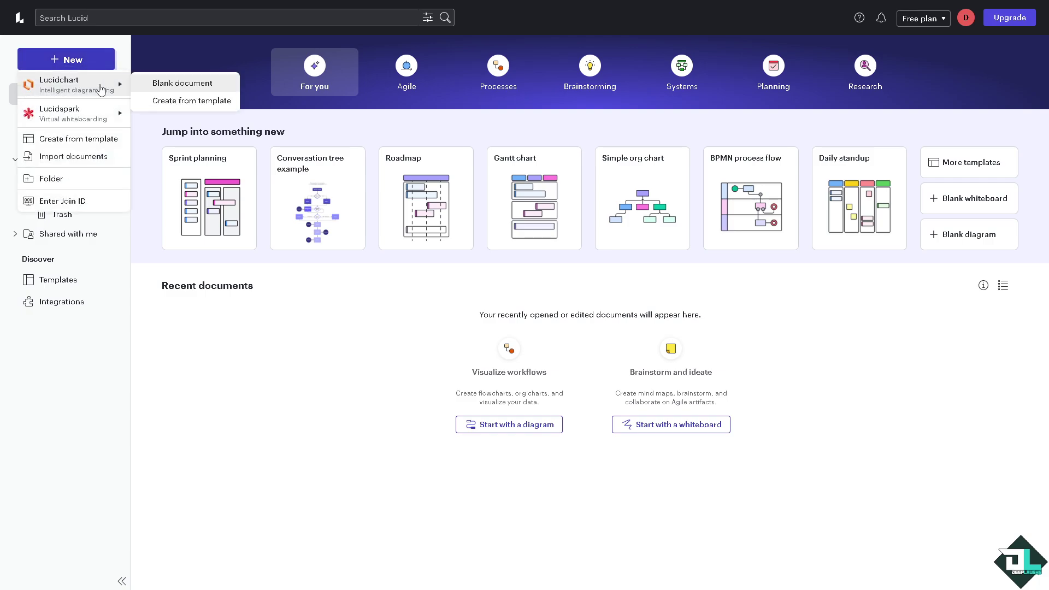
Step: Search templates for 'ORG' and start a document from the Organizational chart template
{"action": "left_click", "coordinate": [199, 103]}
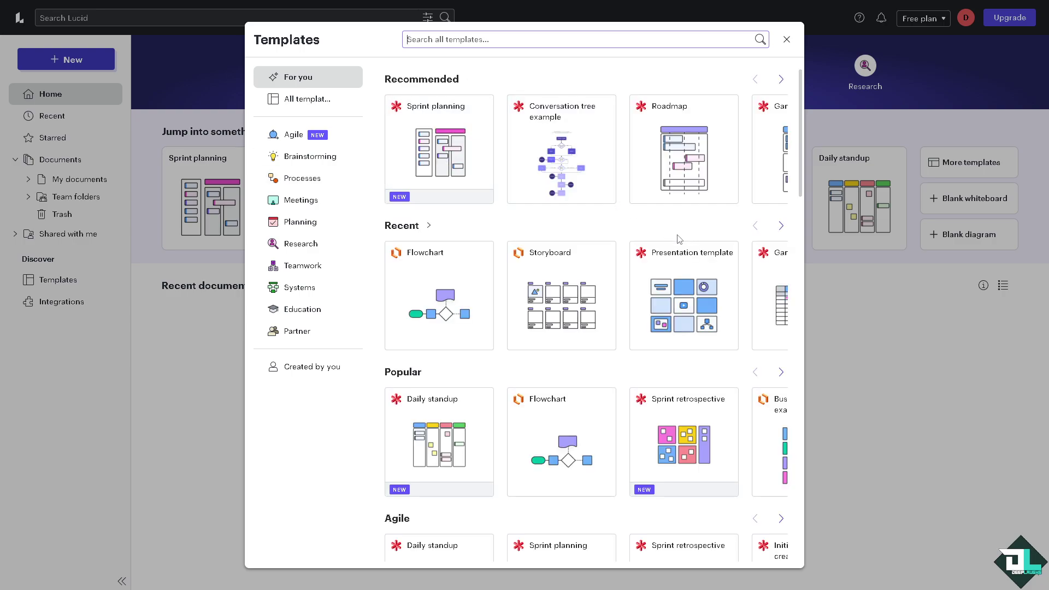
{"action": "scroll", "coordinate": [678, 239], "scroll_direction": "down", "scroll_amount": 6}
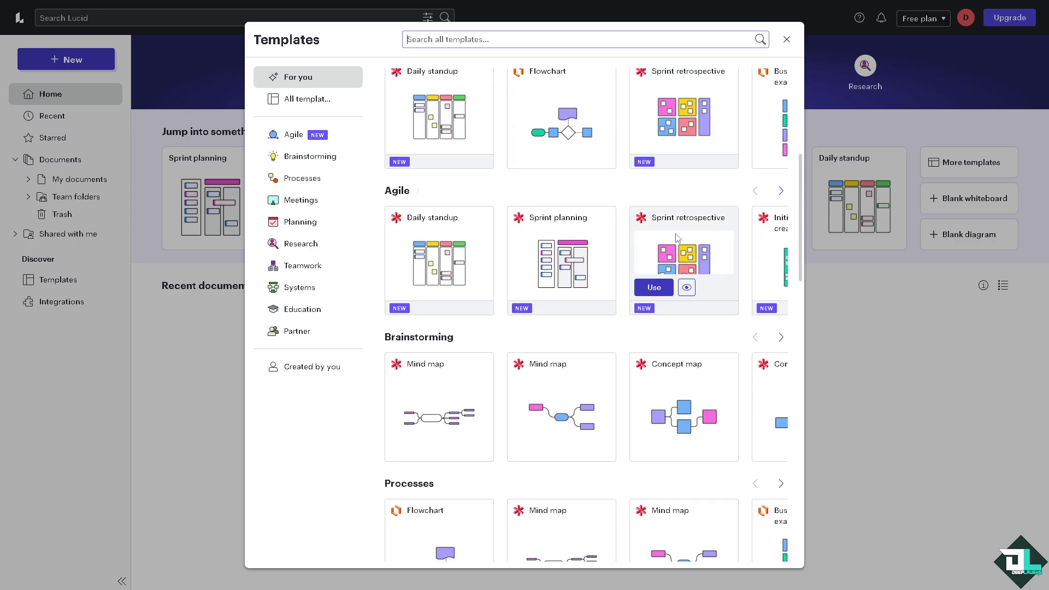
{"action": "scroll", "coordinate": [678, 235], "scroll_direction": "up", "scroll_amount": 6}
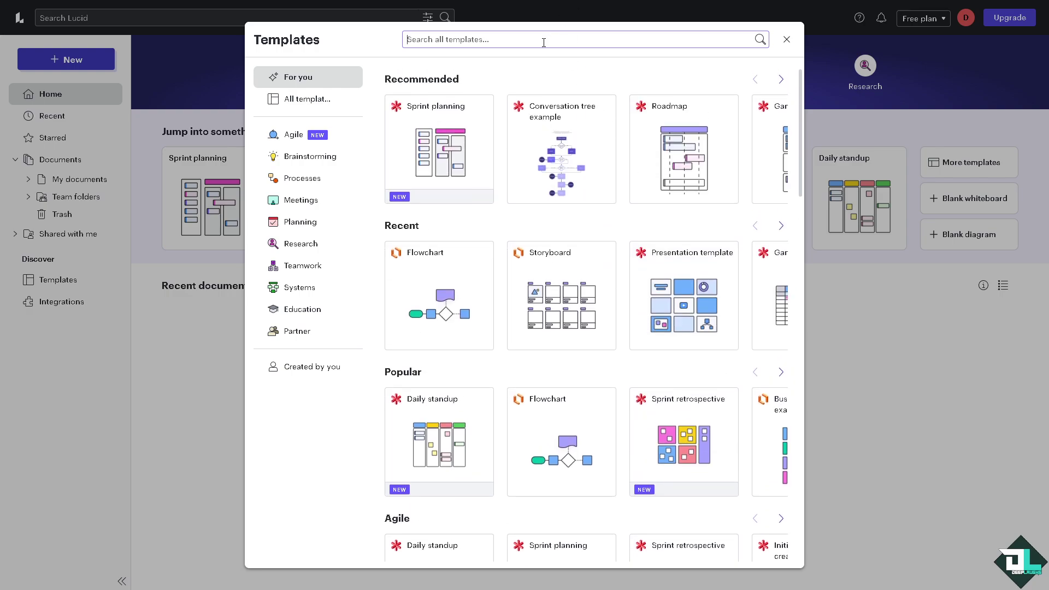
{"action": "type", "text": "ORG"}
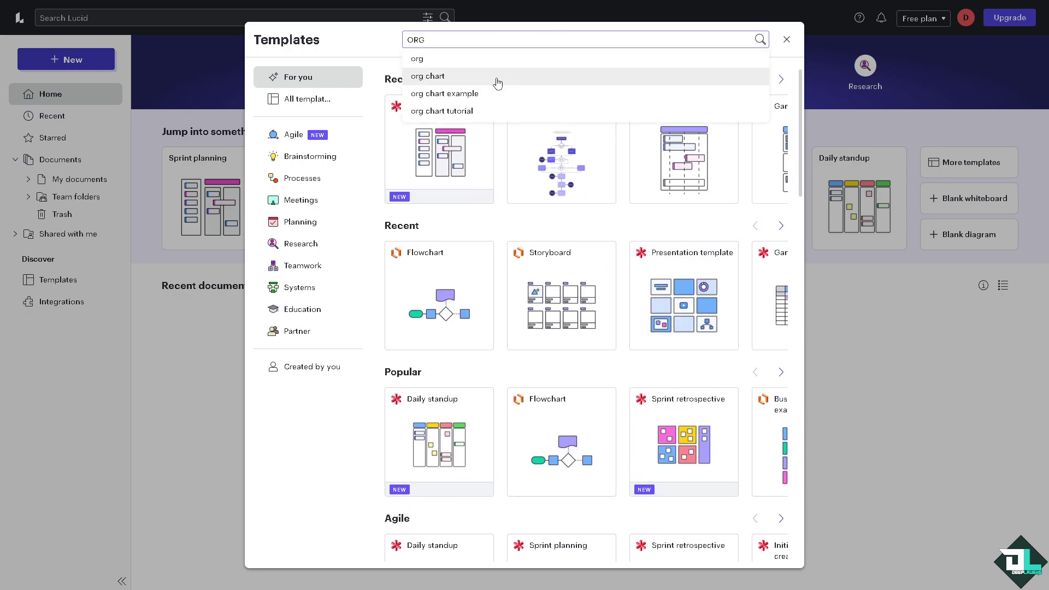
{"action": "left_click", "coordinate": [496, 78]}
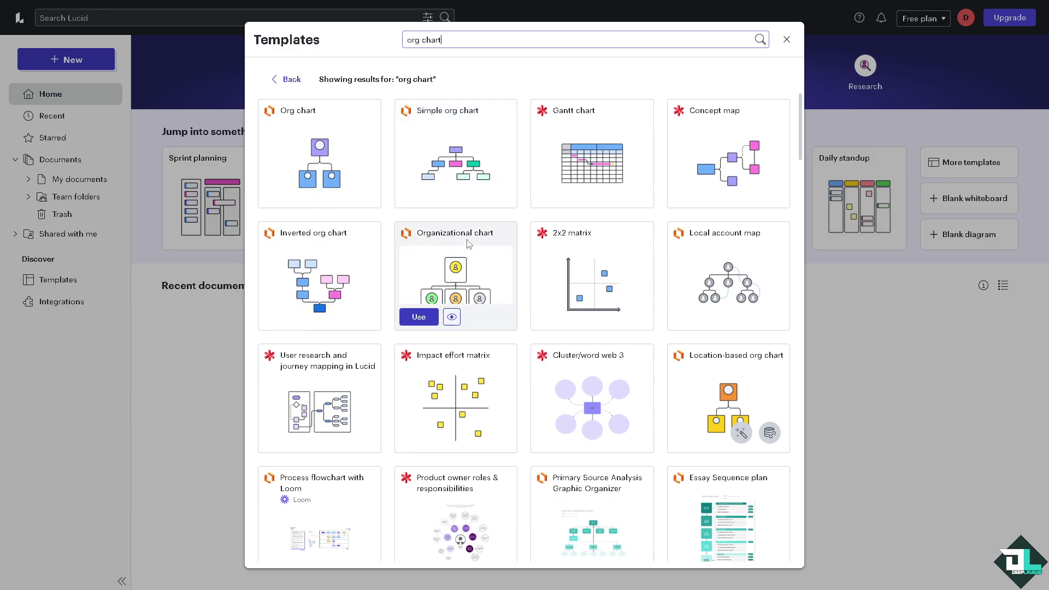
{"action": "left_click", "coordinate": [452, 319]}
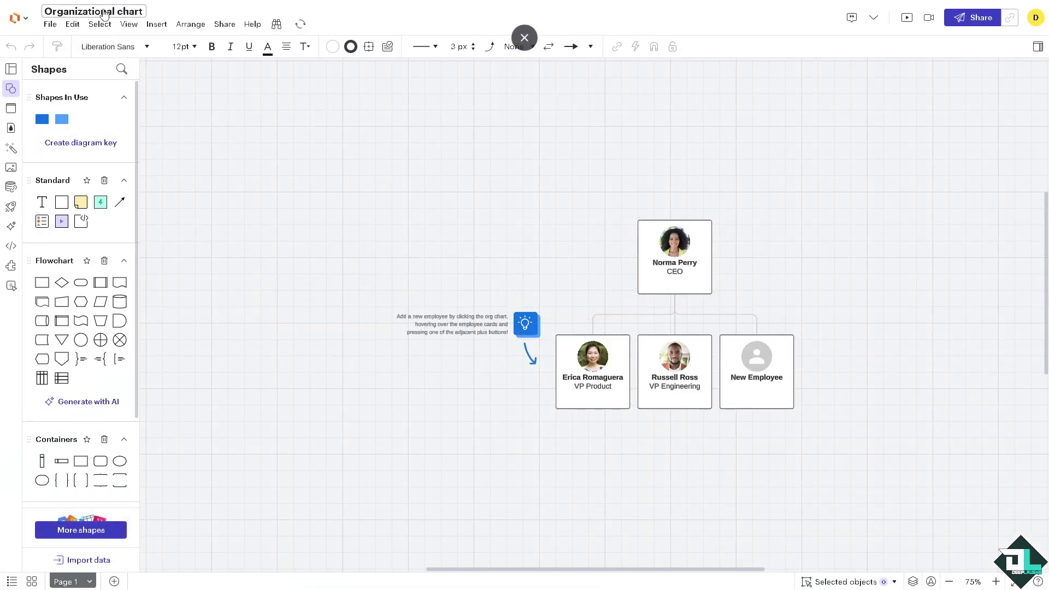
Step: Rename the document 'How to Use Lucidchart for Organizational Chart' and move the org chart upward
{"action": "left_click", "coordinate": [106, 13]}
{"action": "type", "text": "How to Use Lucidchart for Organizational Chart"}
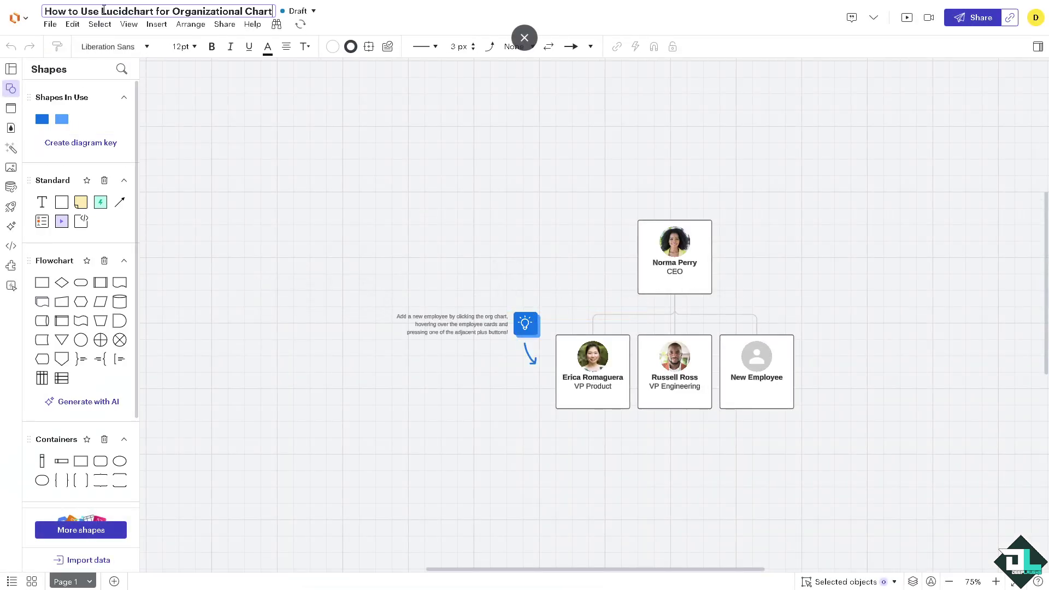
{"action": "left_click", "coordinate": [224, 113]}
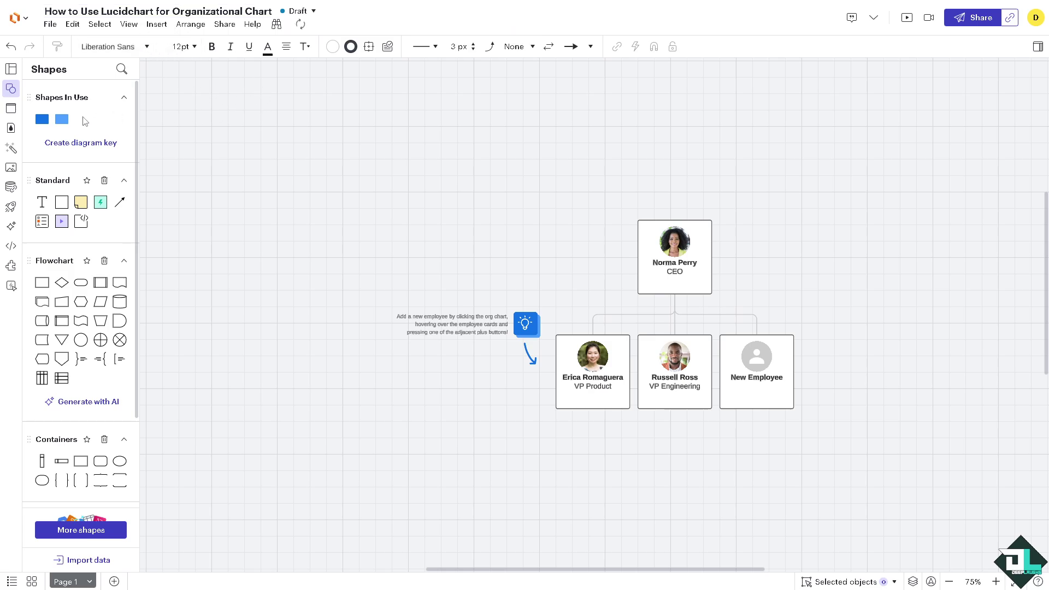
{"action": "left_click", "coordinate": [681, 292]}
{"action": "left_click_drag", "start_coordinate": [676, 237], "coordinate": [691, 153]}
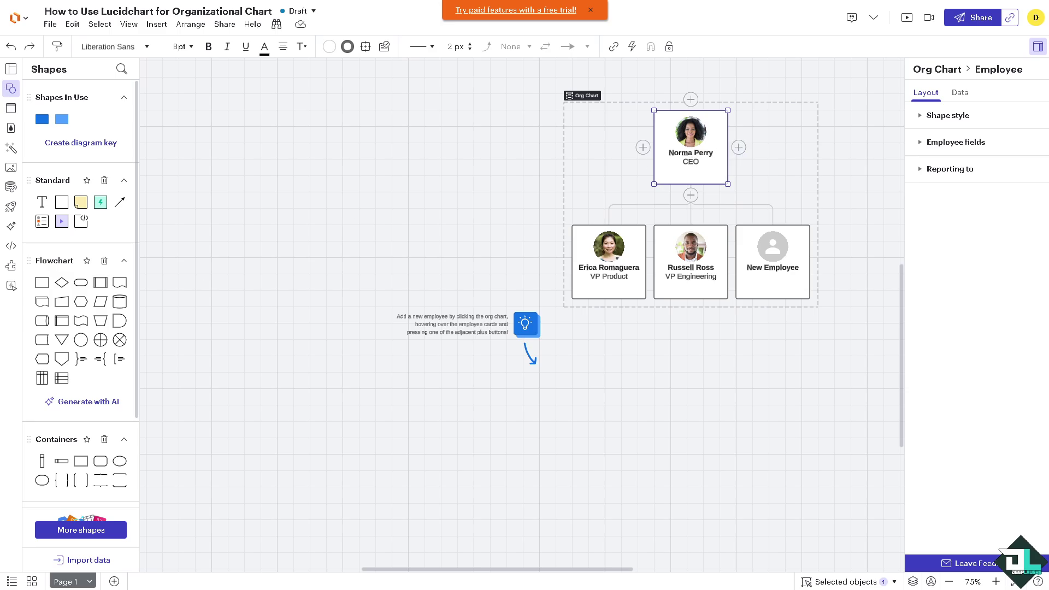
Step: Upload the Lucidchart thumbnail image, shrink it, and place it left of the org chart
{"action": "left_click", "coordinate": [13, 171]}
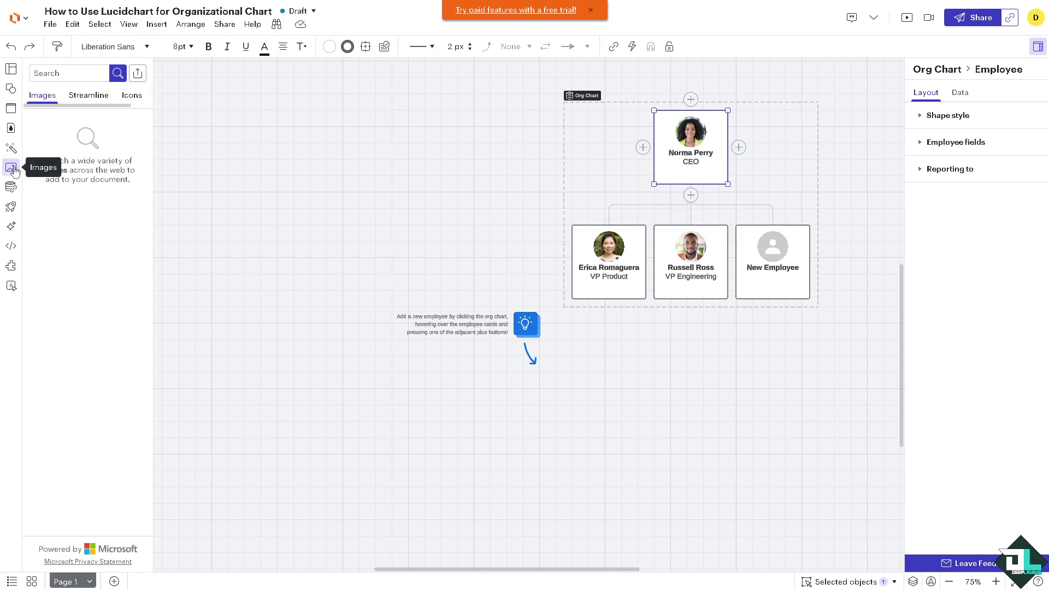
{"action": "left_click", "coordinate": [137, 79]}
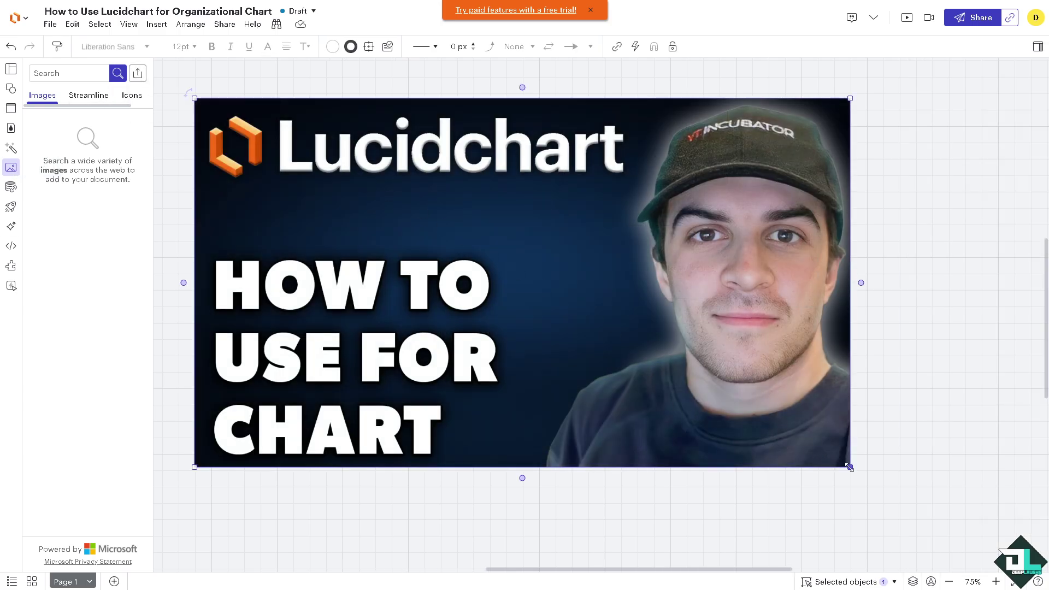
{"action": "left_click_drag", "start_coordinate": [849, 467], "coordinate": [477, 258]}
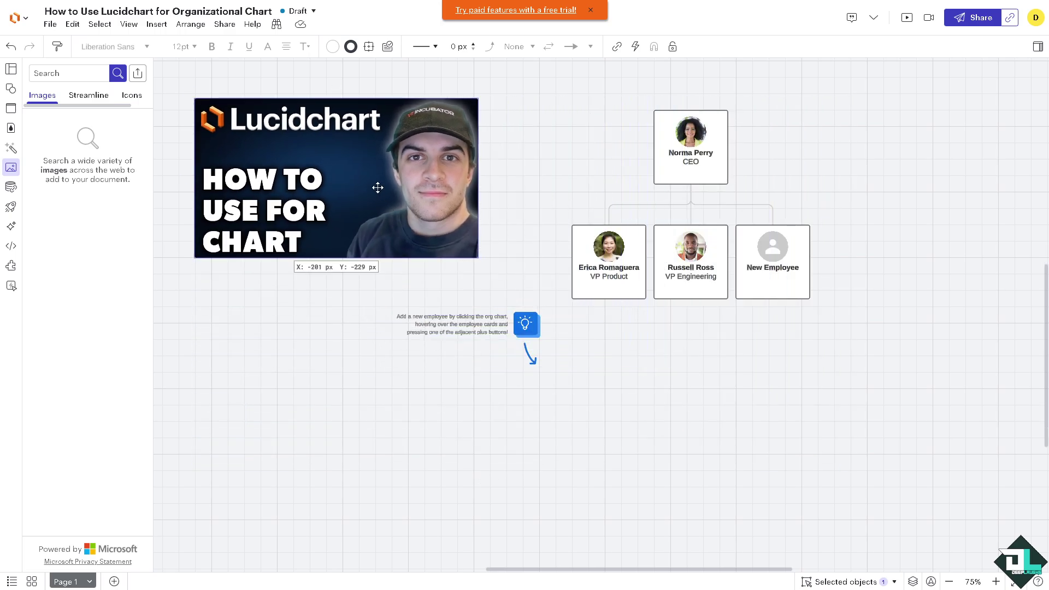
{"action": "left_click_drag", "start_coordinate": [378, 188], "coordinate": [438, 166]}
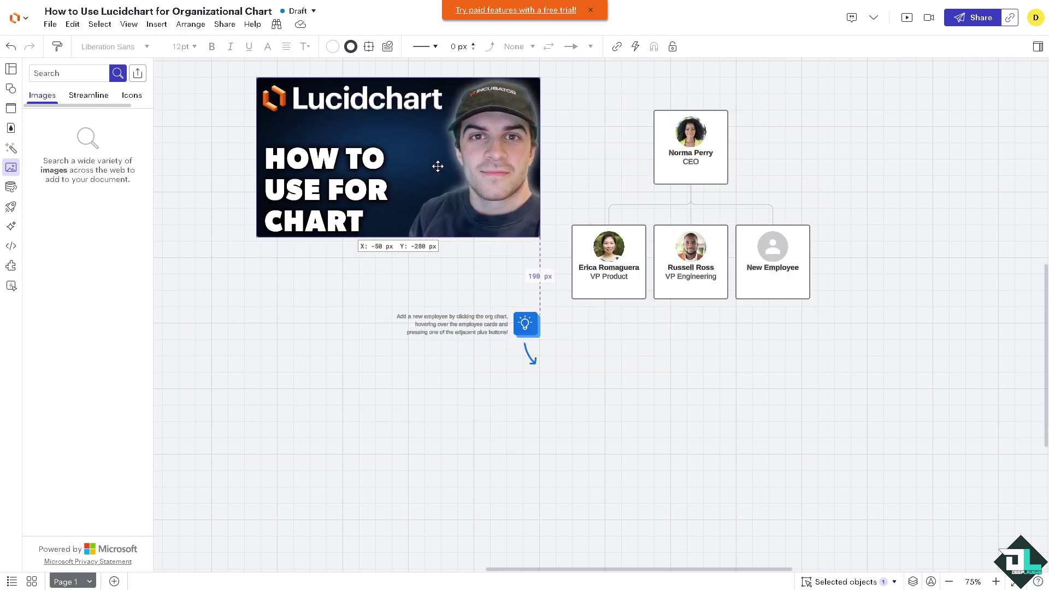
Step: Change the top card's title from CEO to 'DEEP LAUGHS'
{"action": "double_click", "coordinate": [689, 162]}
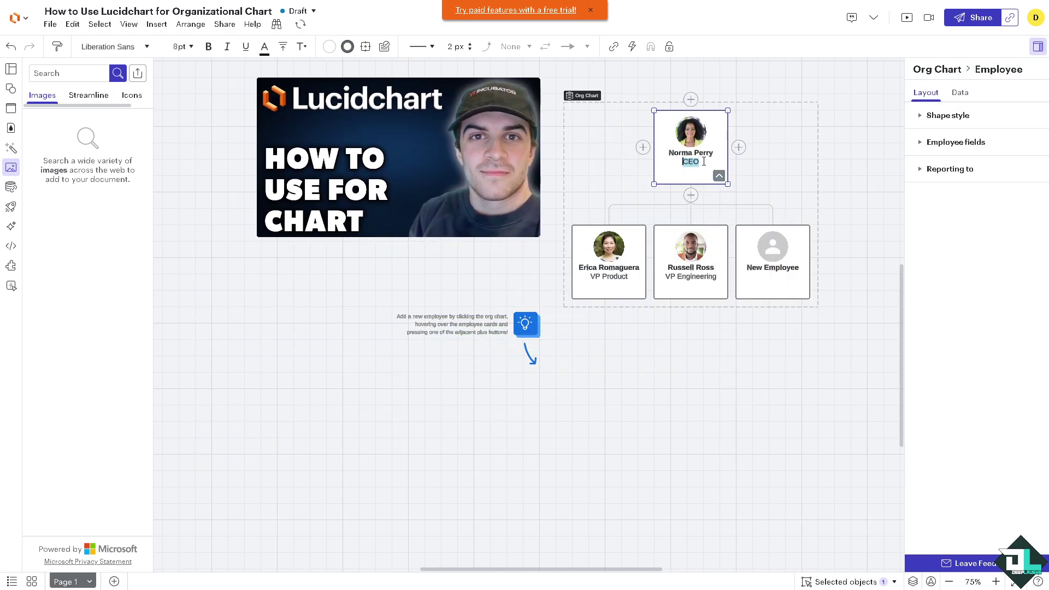
{"action": "left_click_drag", "start_coordinate": [698, 161], "coordinate": [679, 163]}
{"action": "type", "text": "DEEP LAUGHS"}
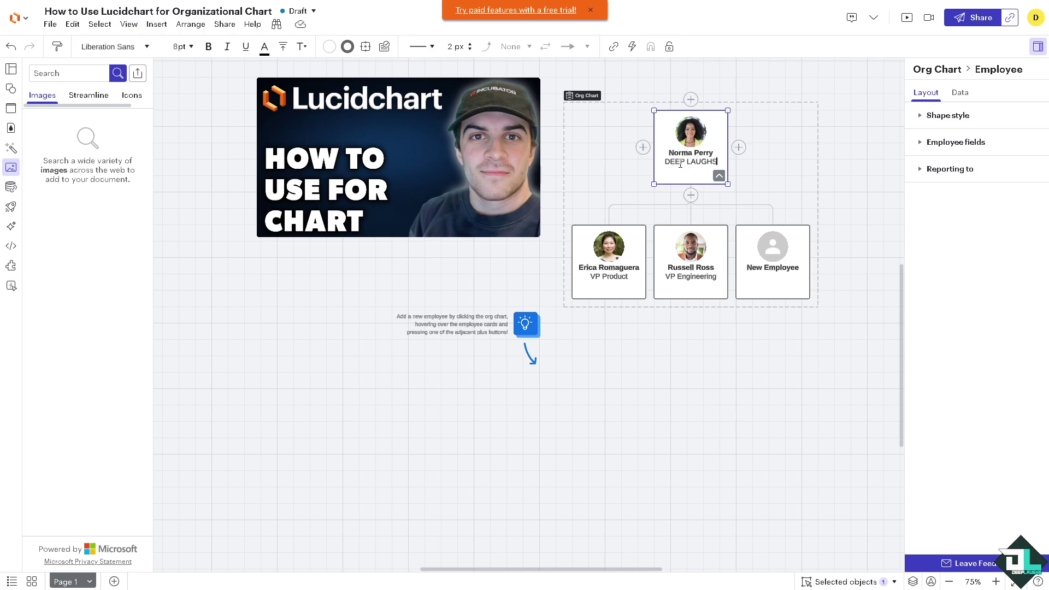
Step: Show ID, name, email, cell phone, location, tier, supervisor ID and report counts on the top card
{"action": "left_click", "coordinate": [924, 144]}
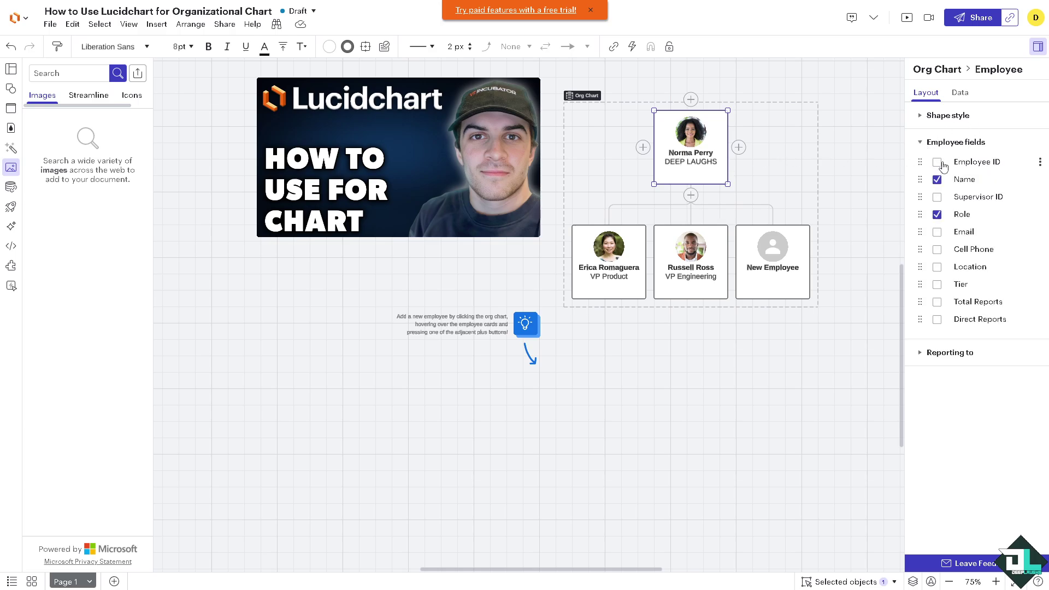
{"action": "left_click", "coordinate": [938, 163]}
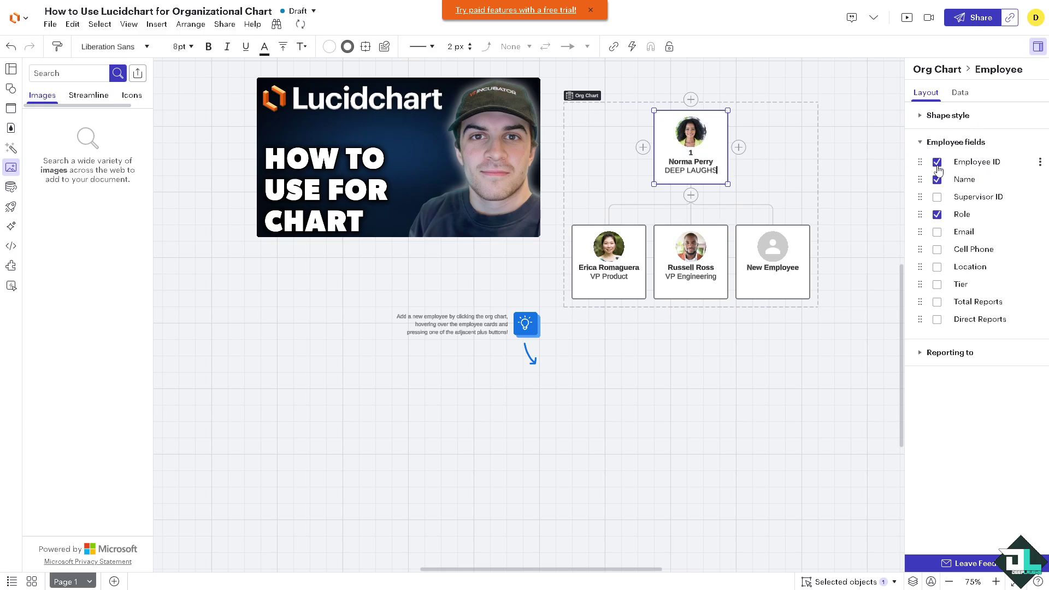
{"action": "left_click", "coordinate": [938, 180]}
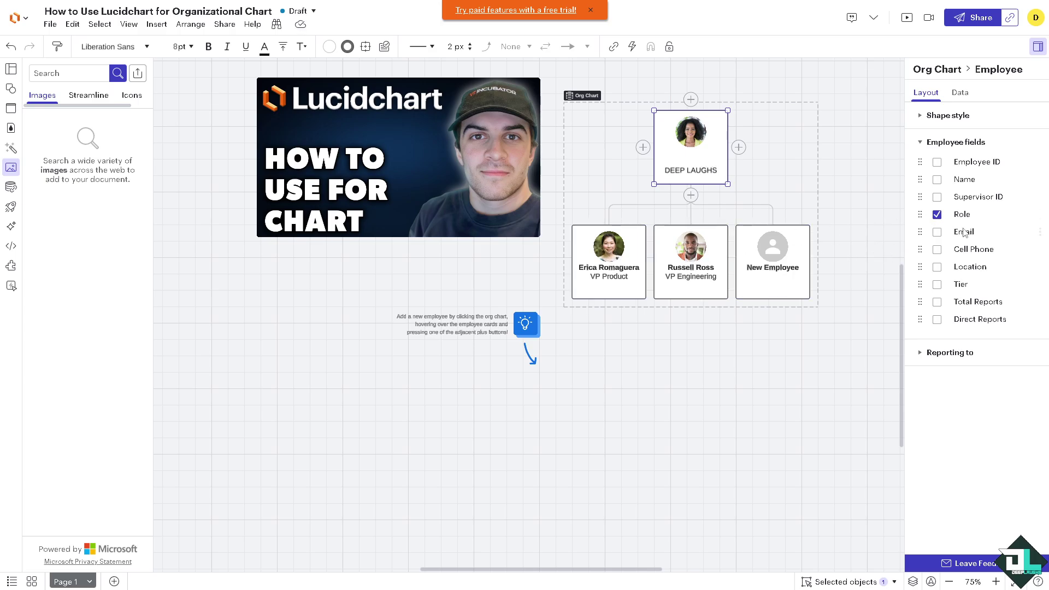
{"action": "left_click", "coordinate": [937, 232]}
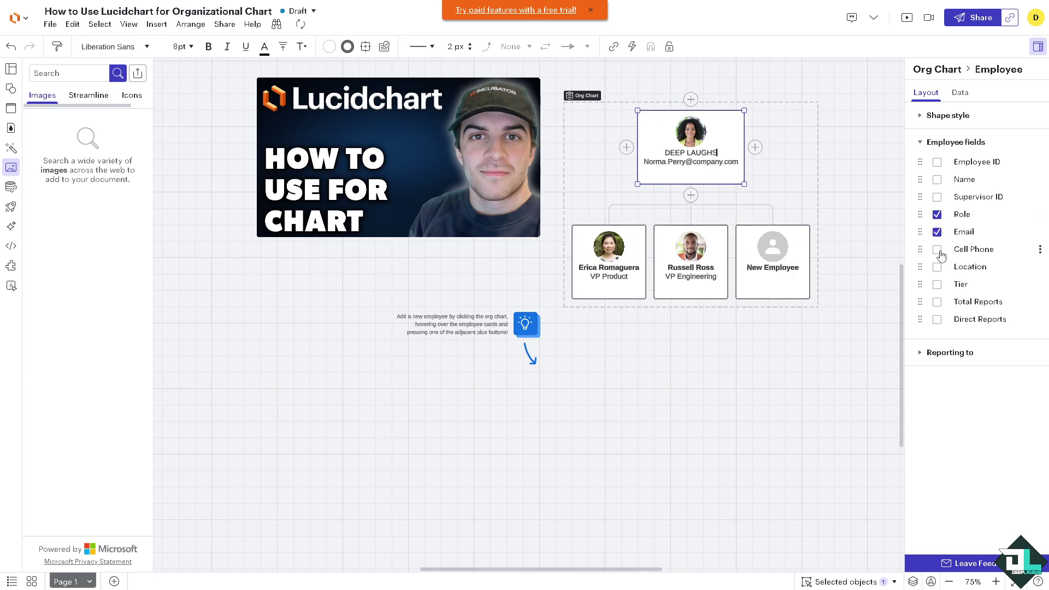
{"action": "left_click", "coordinate": [937, 249]}
{"action": "left_click", "coordinate": [937, 268]}
{"action": "left_click", "coordinate": [937, 285]}
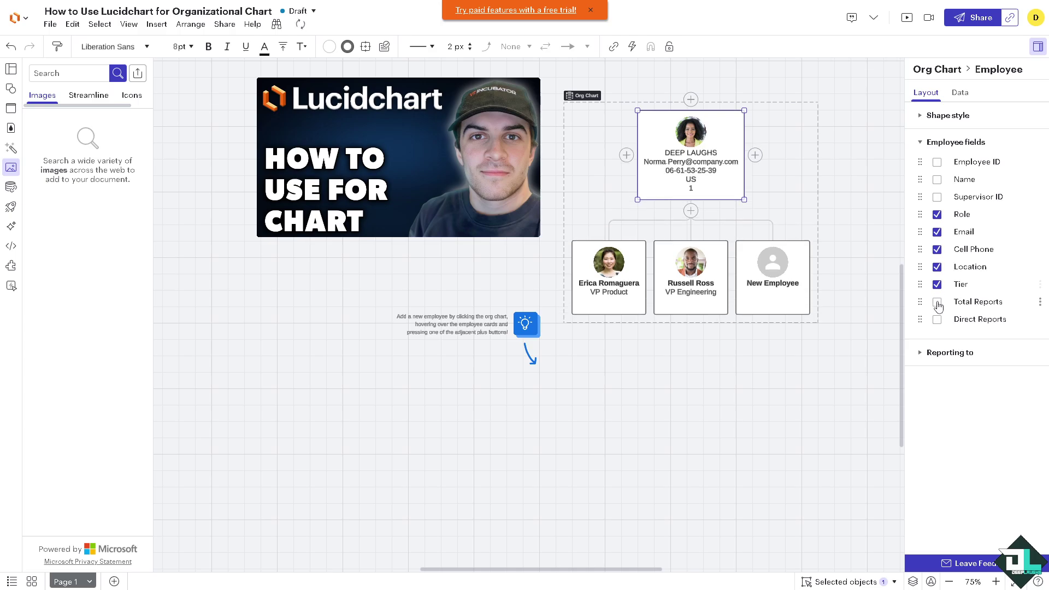
{"action": "left_click", "coordinate": [937, 302]}
{"action": "left_click", "coordinate": [937, 320]}
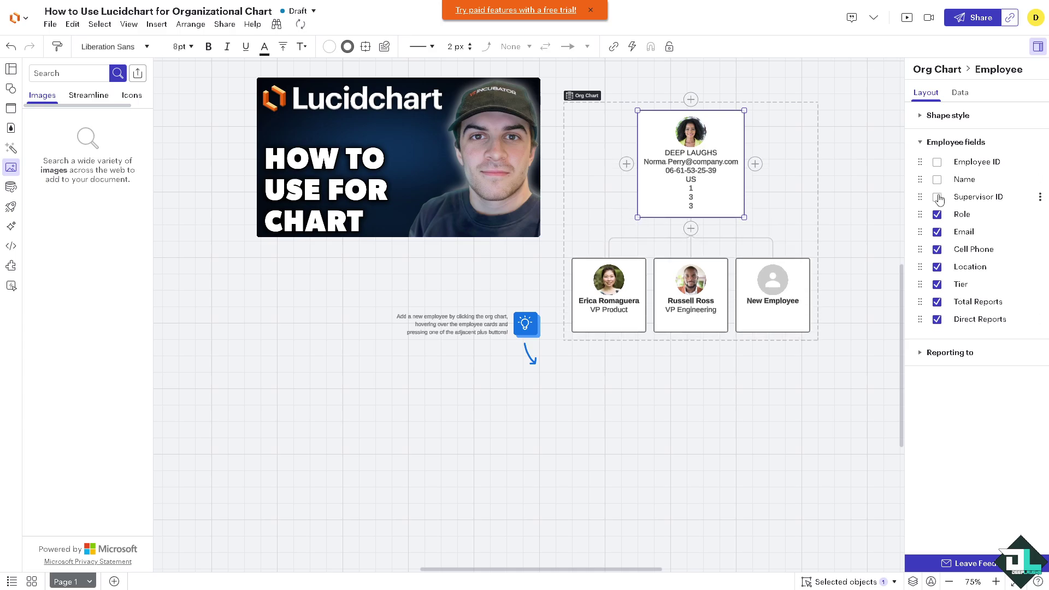
{"action": "left_click", "coordinate": [936, 197]}
{"action": "left_click", "coordinate": [937, 179]}
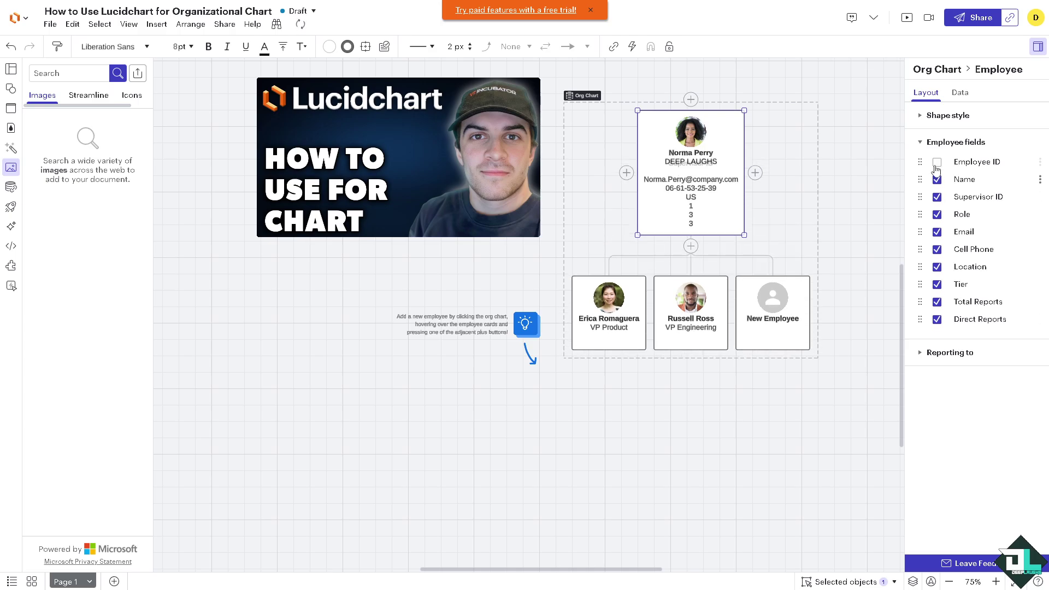
{"action": "left_click", "coordinate": [936, 164]}
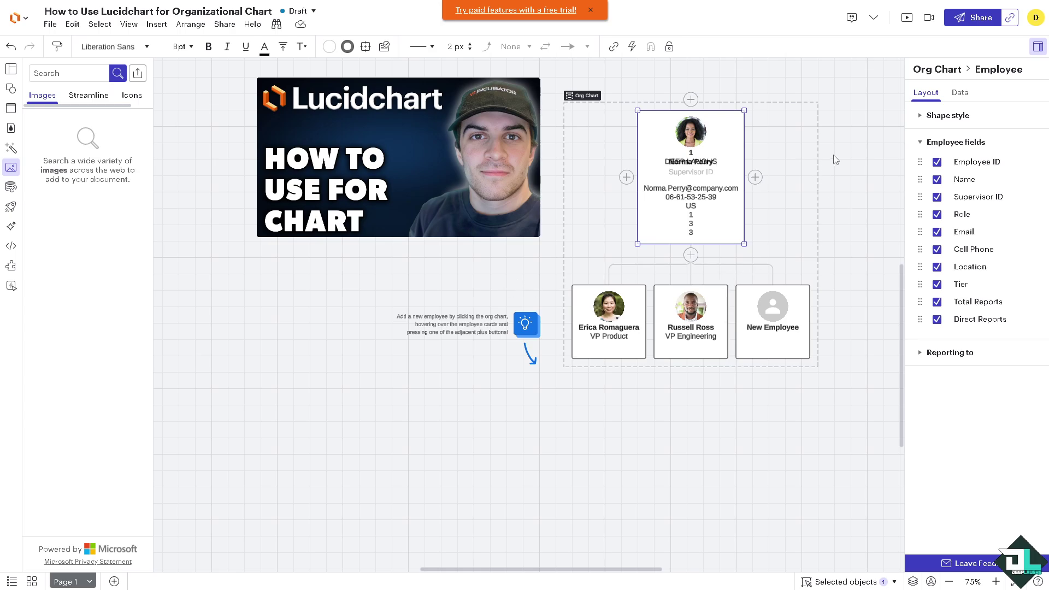
{"action": "left_click", "coordinate": [795, 175]}
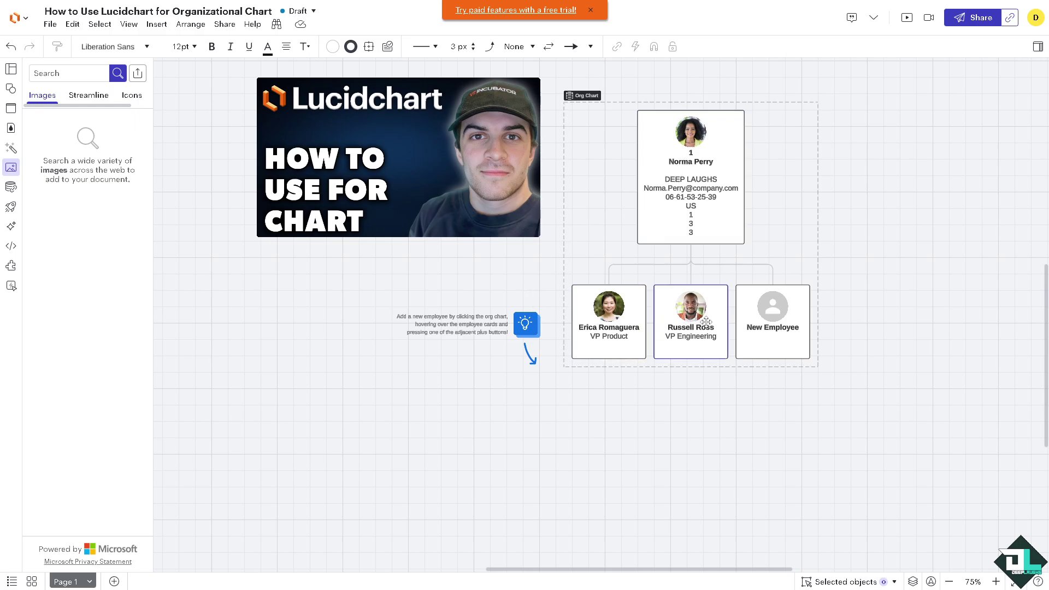
Step: Draw a Standard Line arrow from the thumbnail to the top org chart card
{"action": "scroll", "coordinate": [333, 323], "scroll_direction": "down", "scroll_amount": 2}
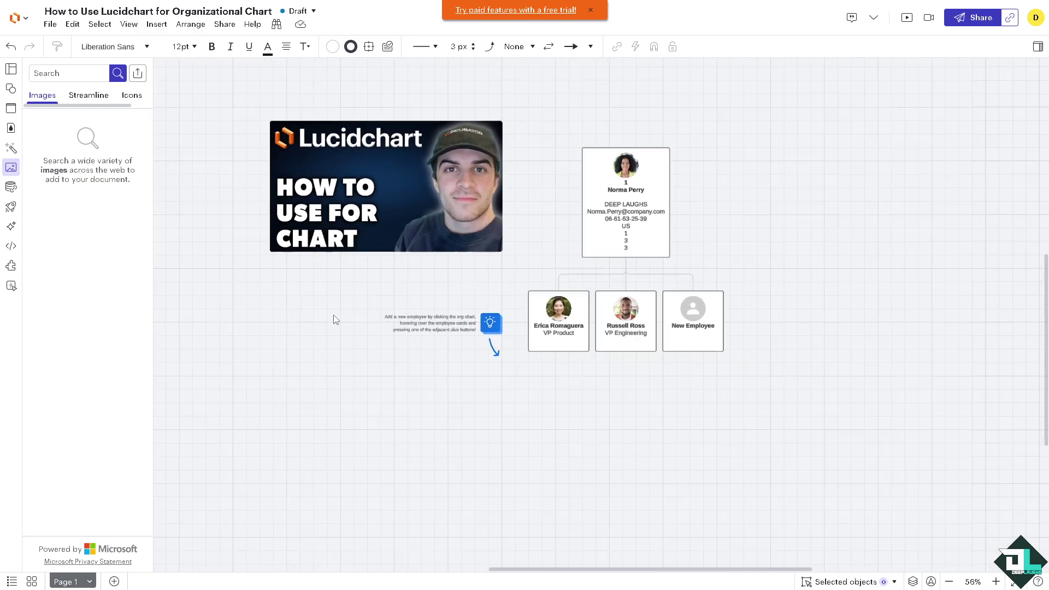
{"action": "scroll", "coordinate": [208, 248], "scroll_direction": "up", "scroll_amount": 3}
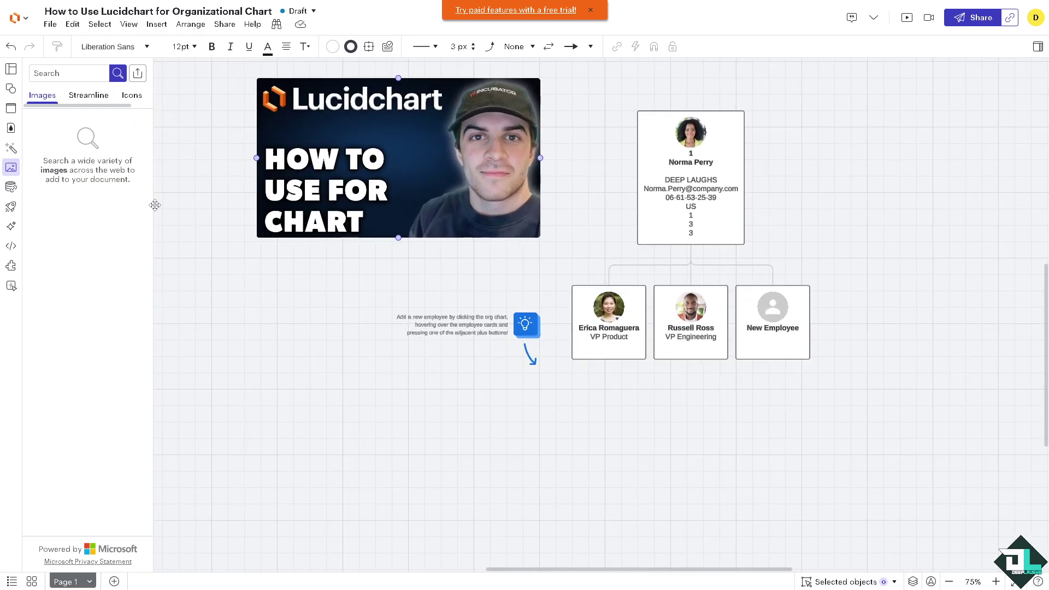
{"action": "left_click", "coordinate": [12, 91]}
{"action": "mouse_move", "coordinate": [121, 203]}
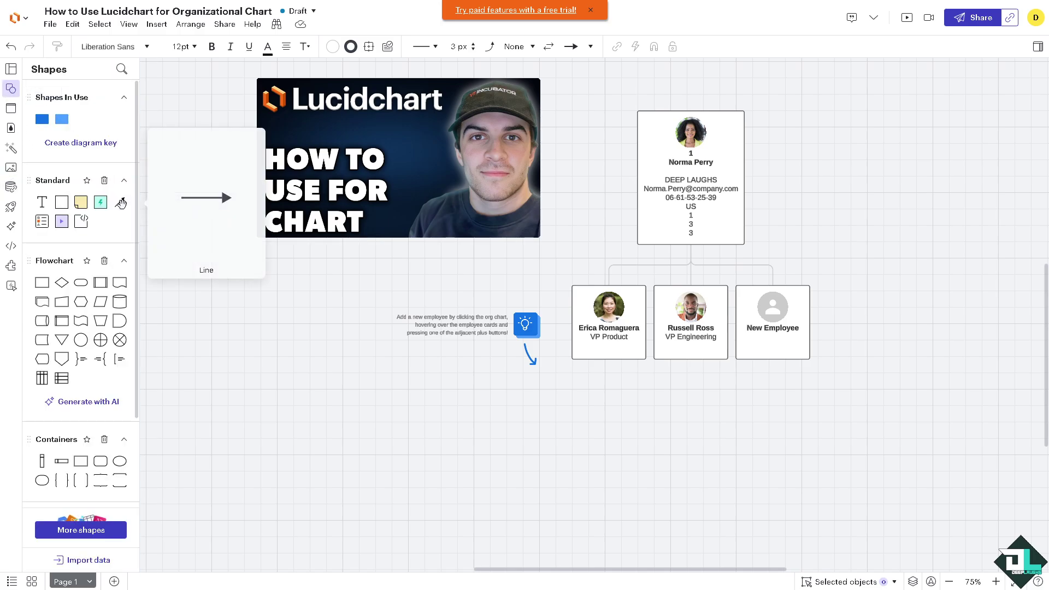
{"action": "left_click_drag", "start_coordinate": [120, 203], "coordinate": [541, 225]}
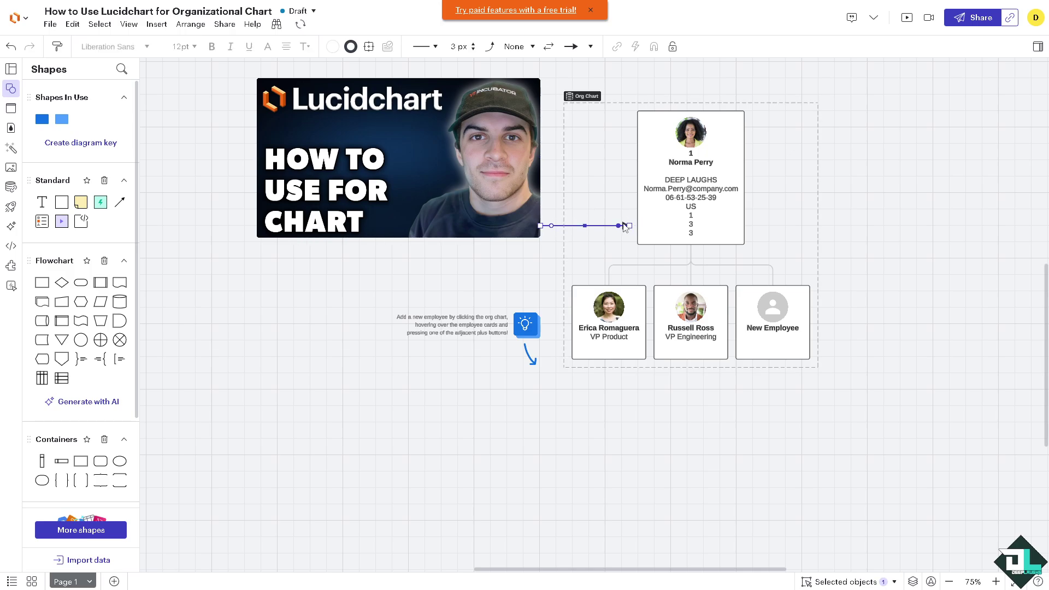
{"action": "left_click_drag", "start_coordinate": [627, 225], "coordinate": [637, 225]}
Step: Set the document background colour to Smoke in Document settings
{"action": "right_click", "coordinate": [578, 225]}
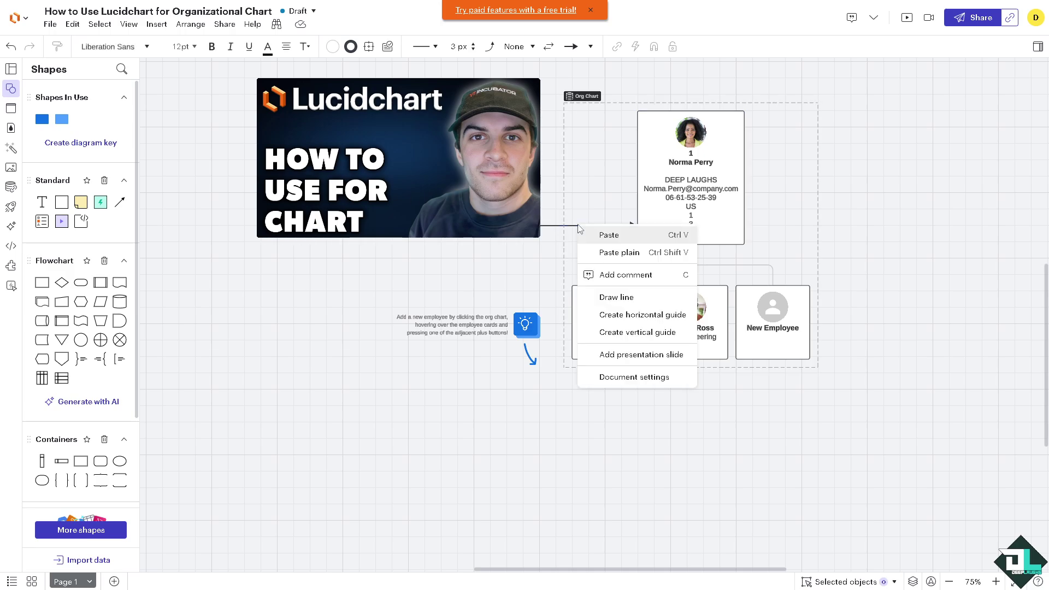
{"action": "left_click", "coordinate": [642, 377]}
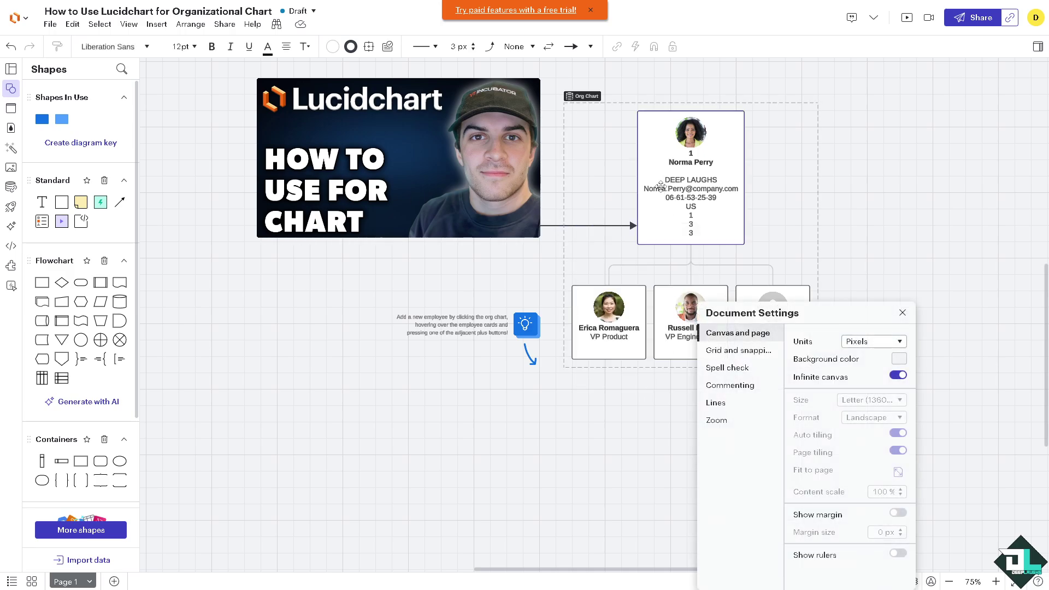
{"action": "left_click", "coordinate": [904, 361]}
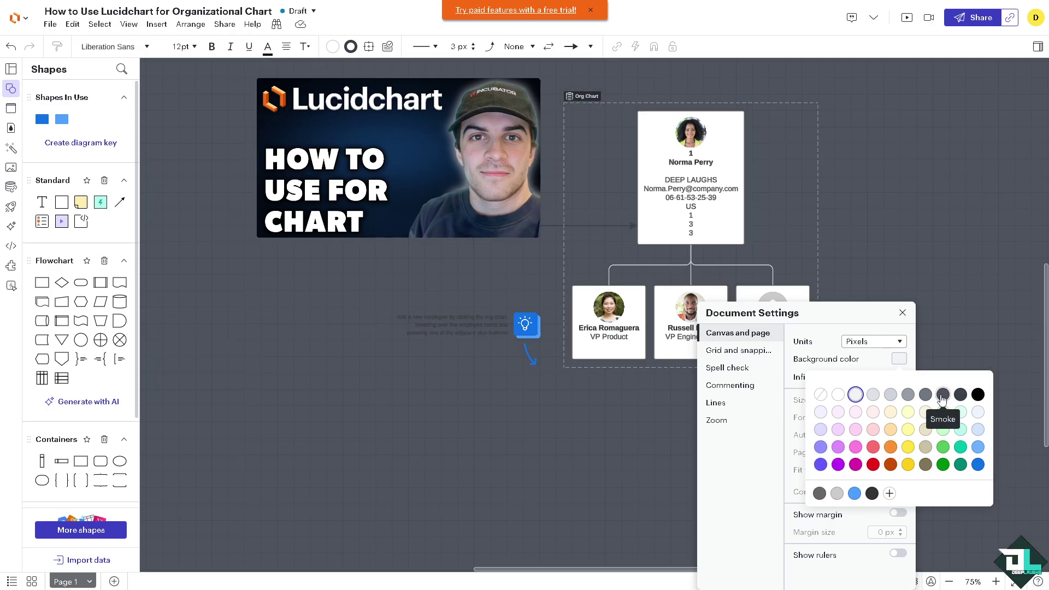
{"action": "left_click", "coordinate": [942, 396]}
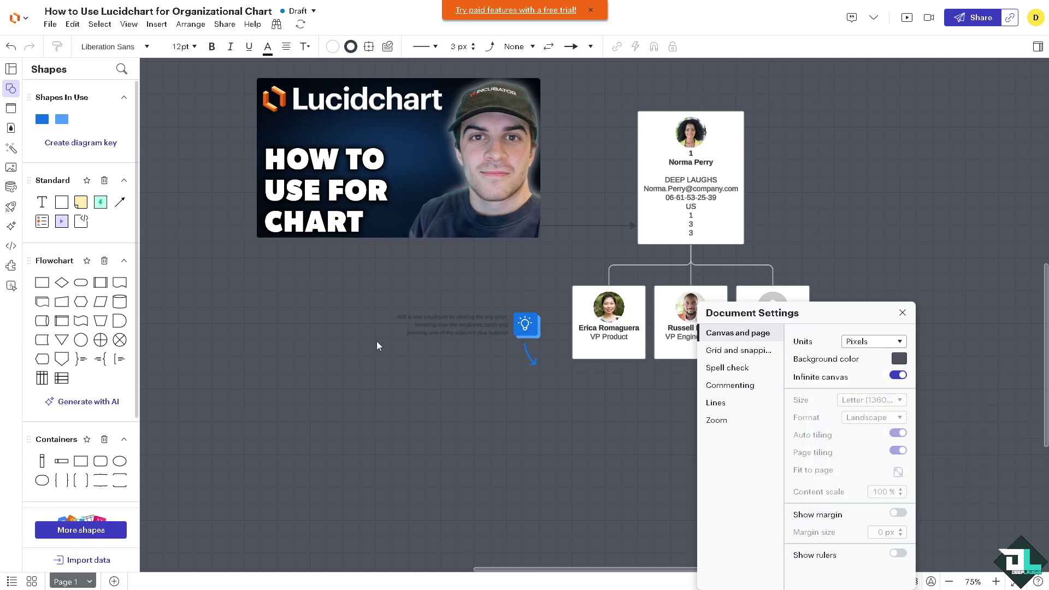
{"action": "left_click", "coordinate": [902, 312]}
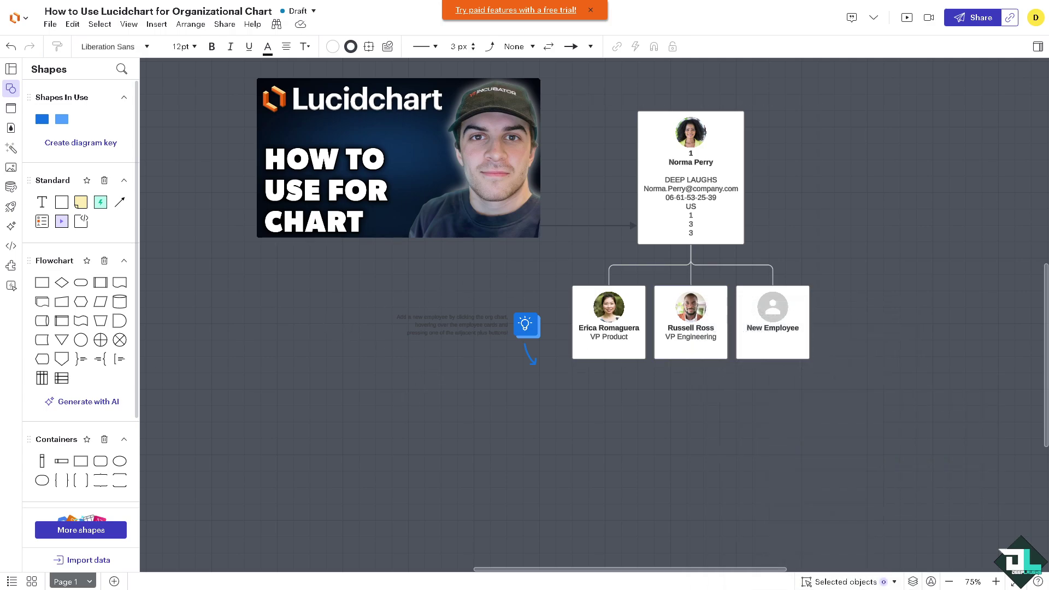
Step: Change the VP Product card's Name data to 'DEEP LAUGHS'
{"action": "left_click", "coordinate": [619, 320]}
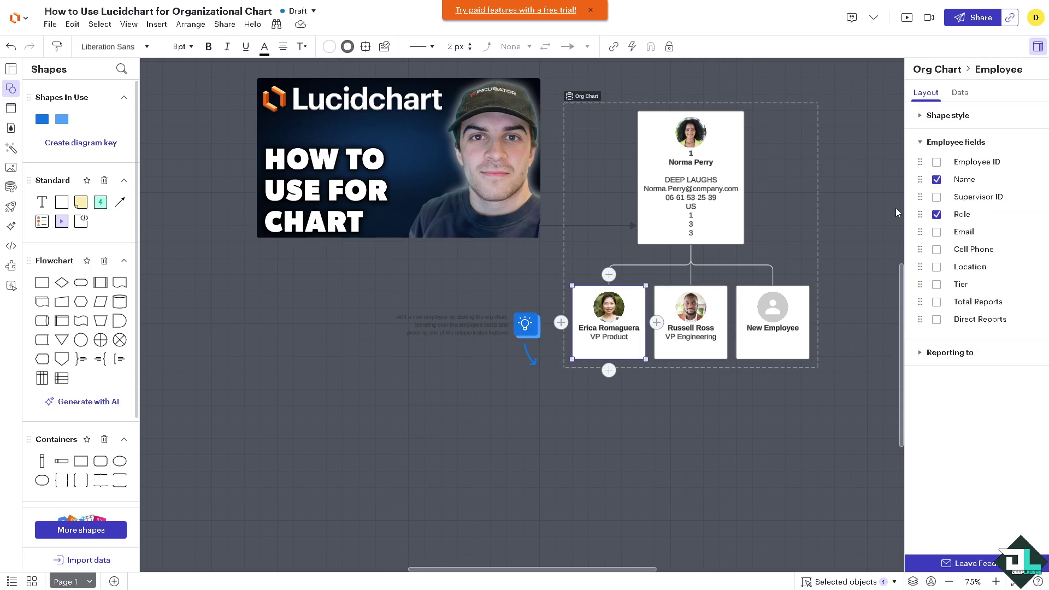
{"action": "left_click", "coordinate": [965, 95]}
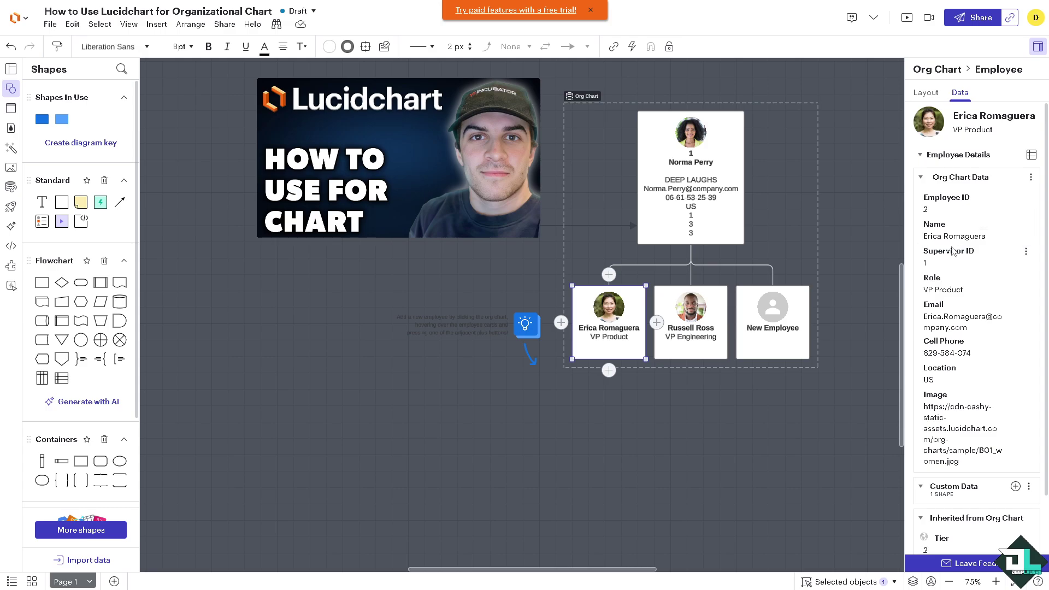
{"action": "left_click", "coordinate": [964, 236]}
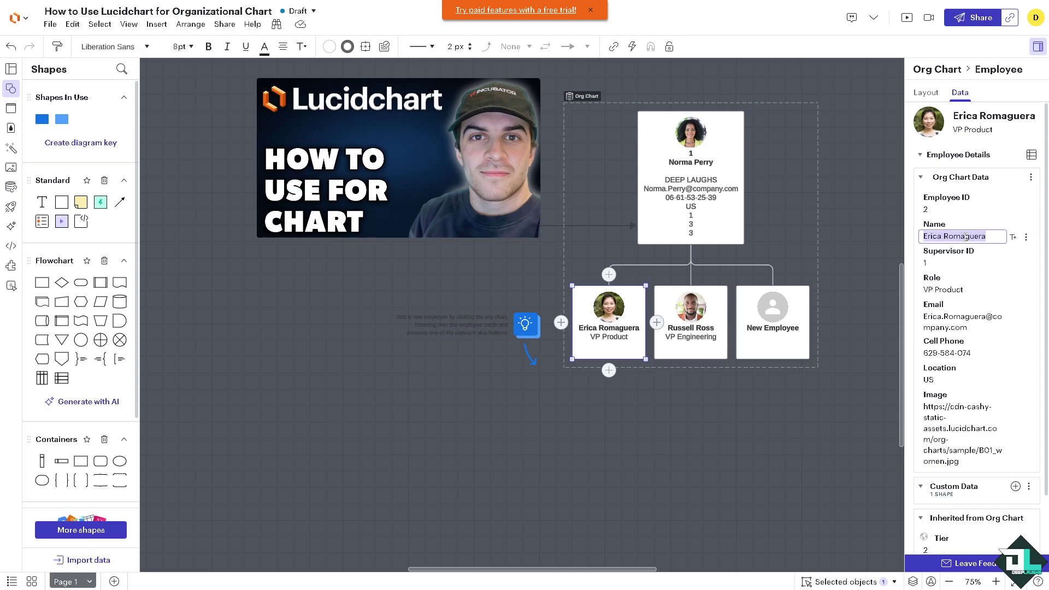
{"action": "type", "text": "DEEP LAUGHS"}
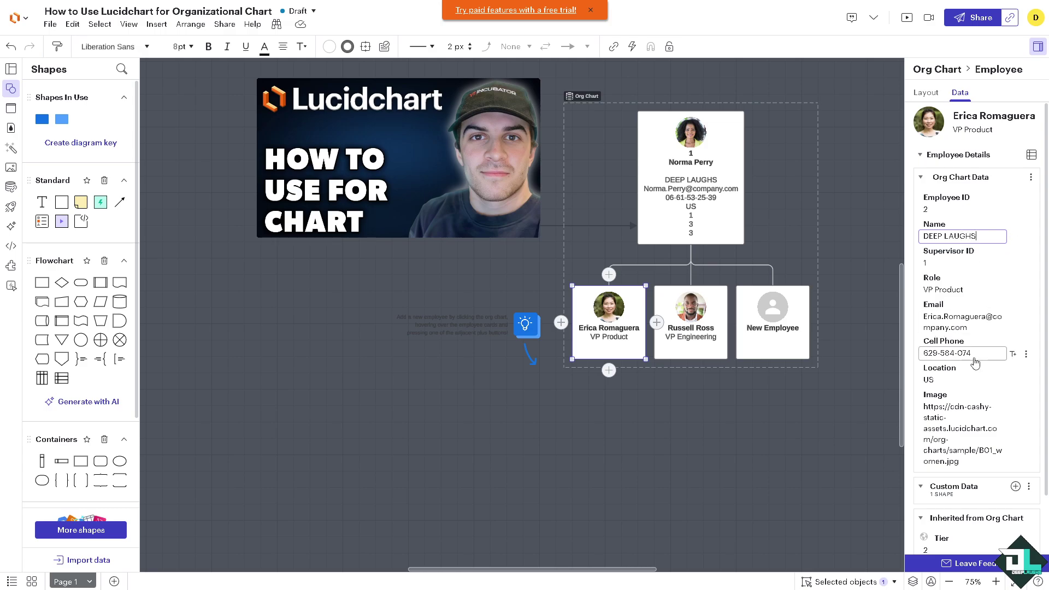
{"action": "scroll", "coordinate": [967, 363], "scroll_direction": "down", "scroll_amount": 1}
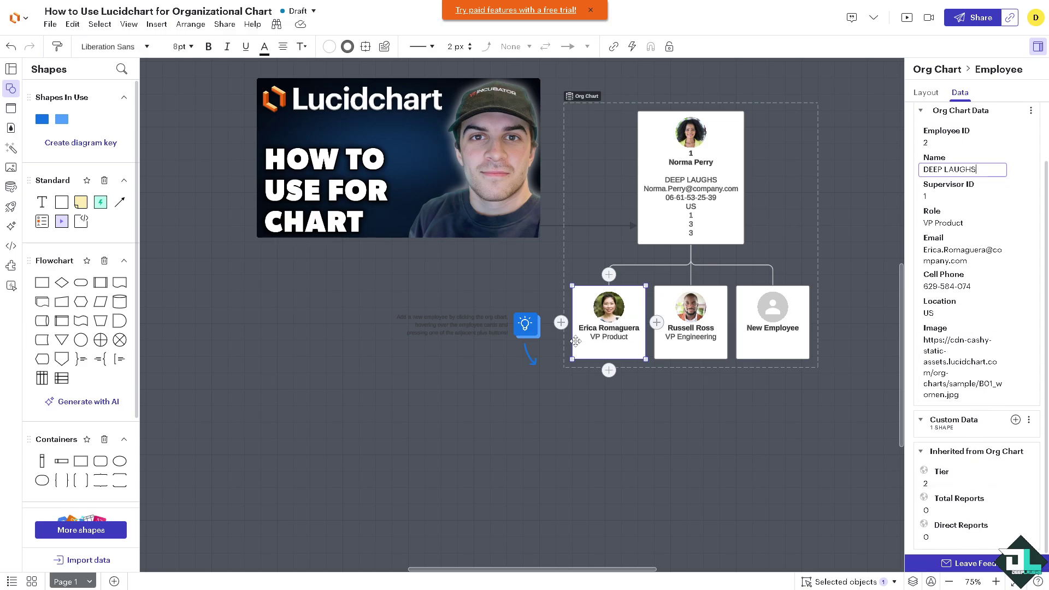
{"action": "scroll", "coordinate": [81, 404], "scroll_direction": "down", "scroll_amount": 1}
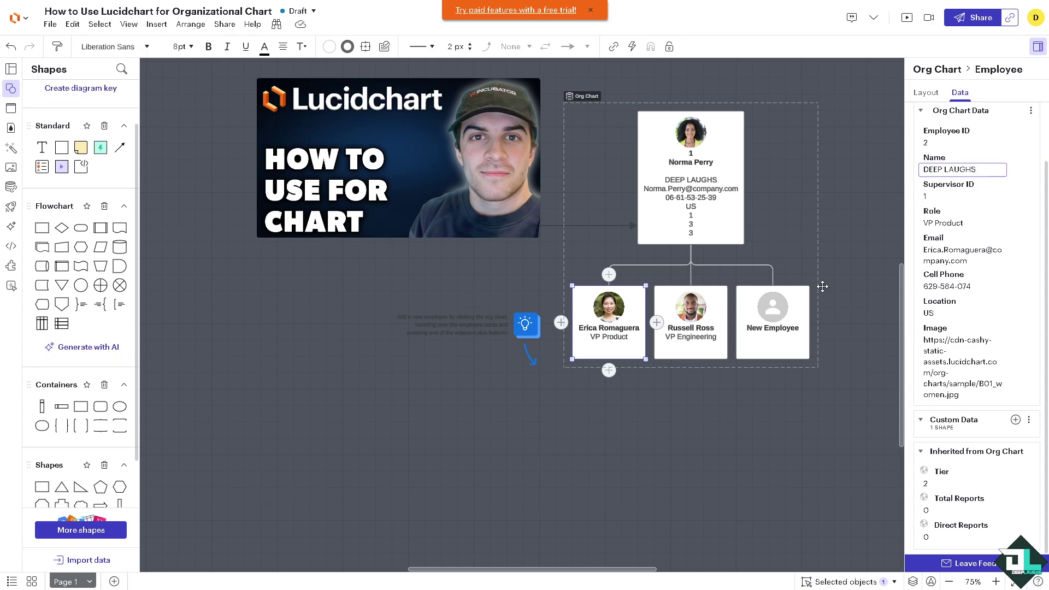
{"action": "left_click", "coordinate": [1018, 422]}
Step: Add a new custom data field, Property 1, then deselect the card
{"action": "left_click", "coordinate": [1015, 419]}
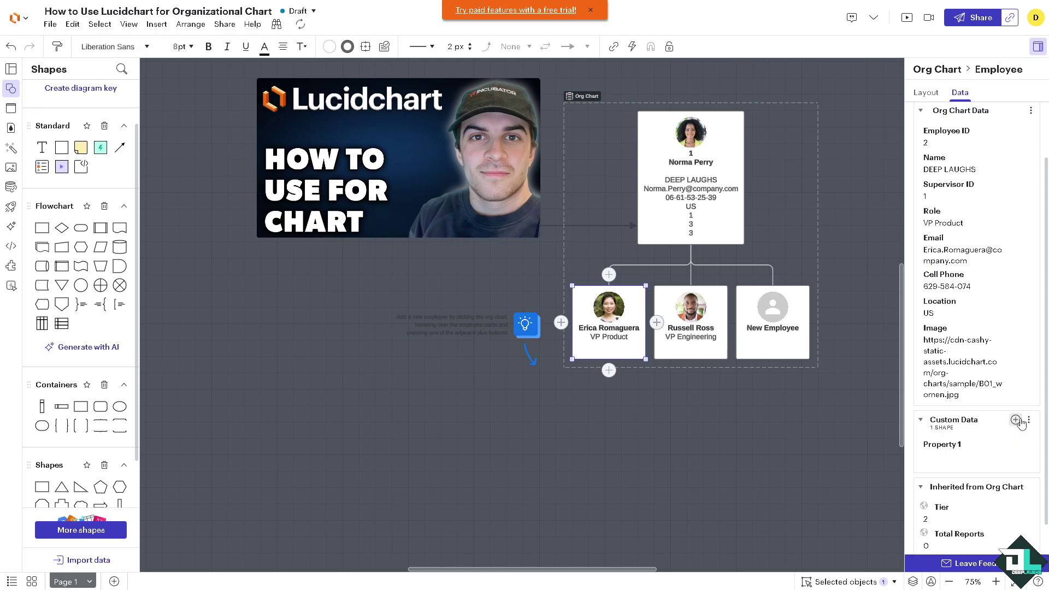
{"action": "scroll", "coordinate": [970, 457], "scroll_direction": "down", "scroll_amount": 1}
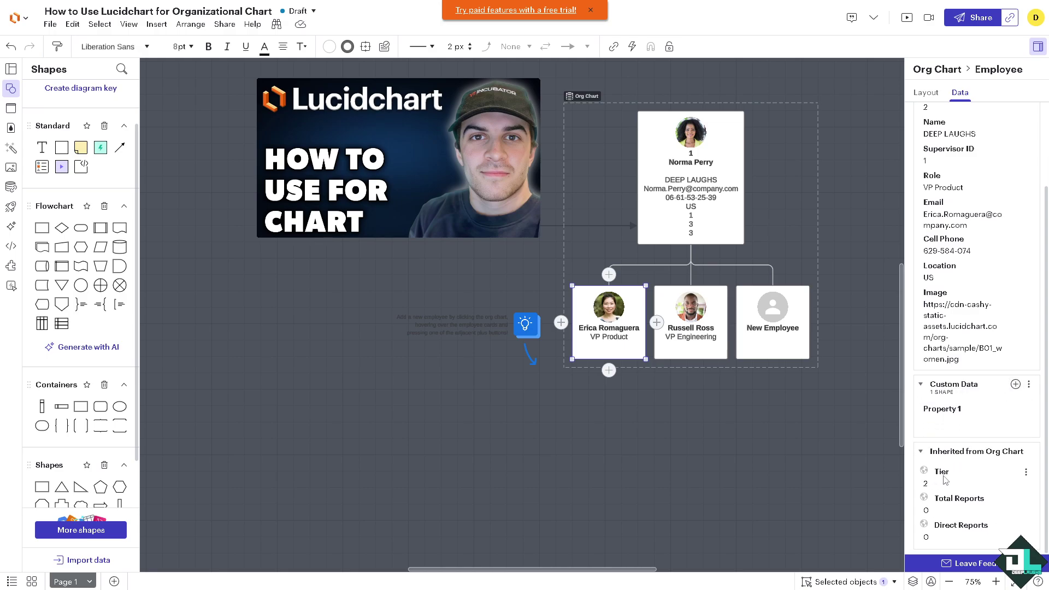
{"action": "left_click", "coordinate": [880, 120]}
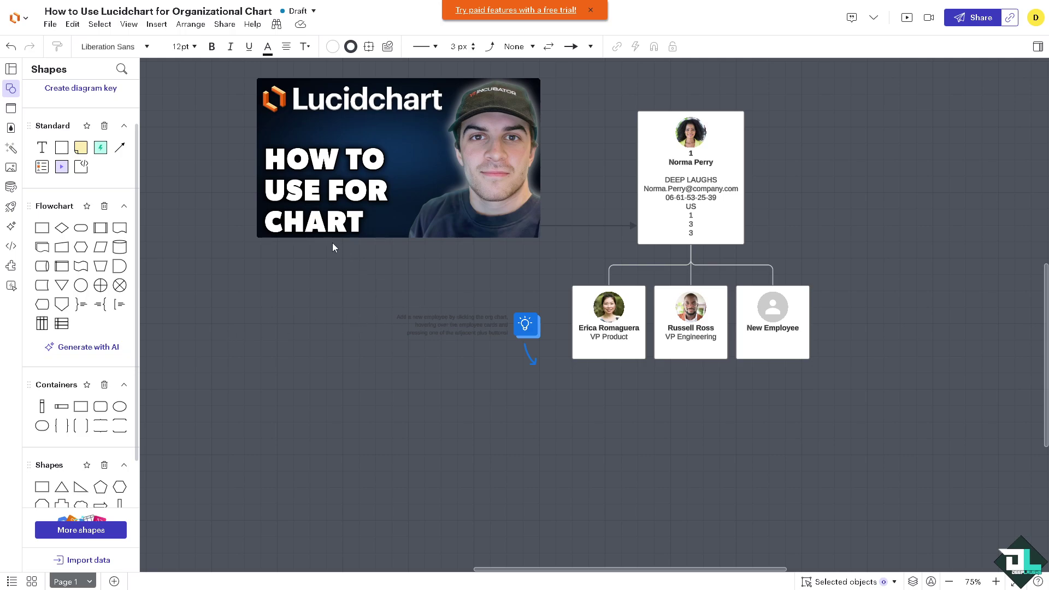
{"action": "left_click", "coordinate": [53, 27]}
{"action": "mouse_move", "coordinate": [105, 83]}
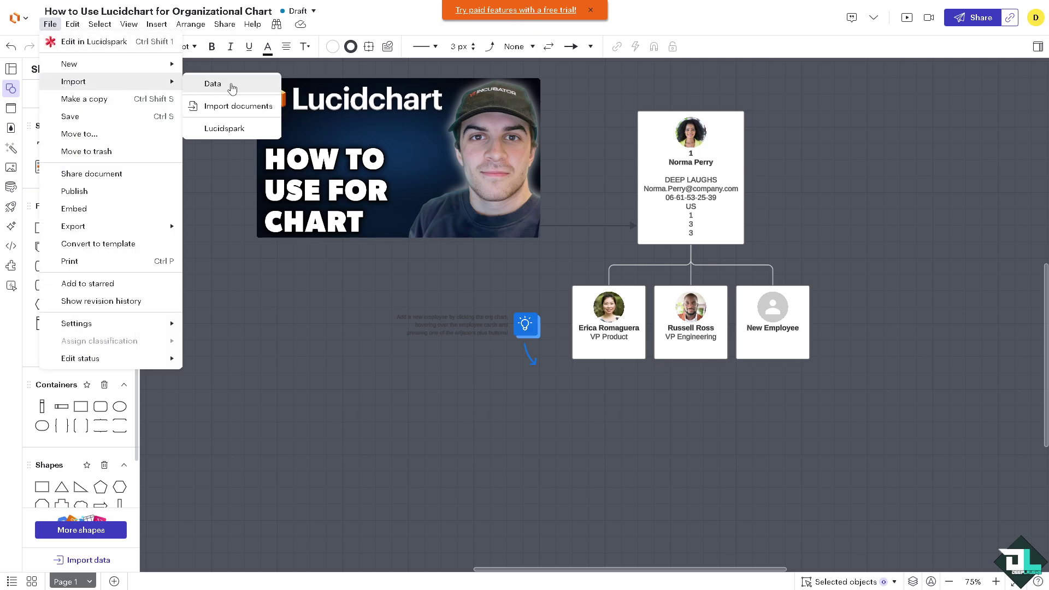
{"action": "left_click", "coordinate": [232, 87]}
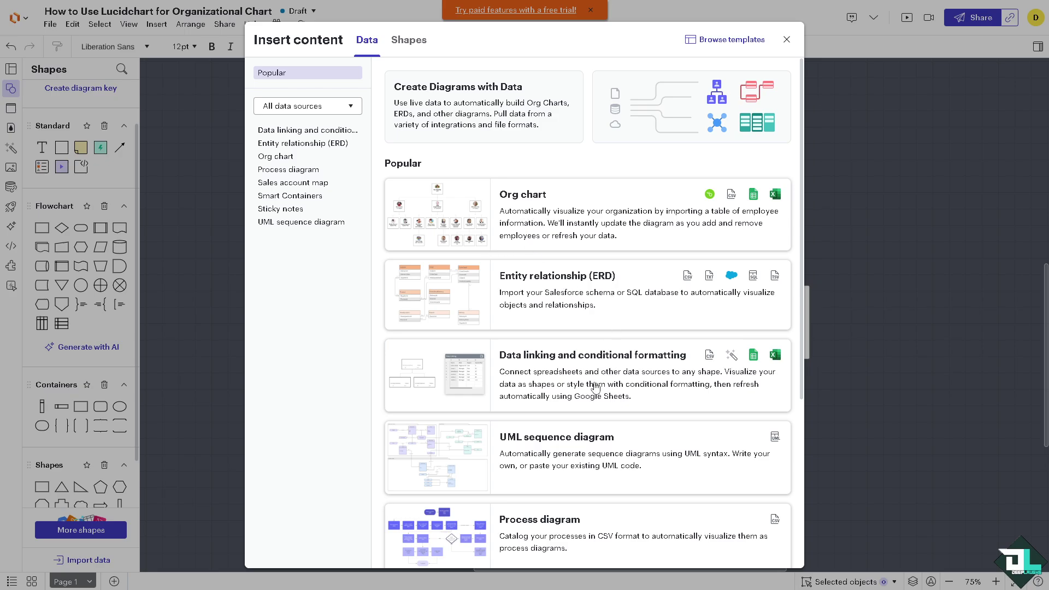
{"action": "scroll", "coordinate": [655, 375], "scroll_direction": "down", "scroll_amount": 2}
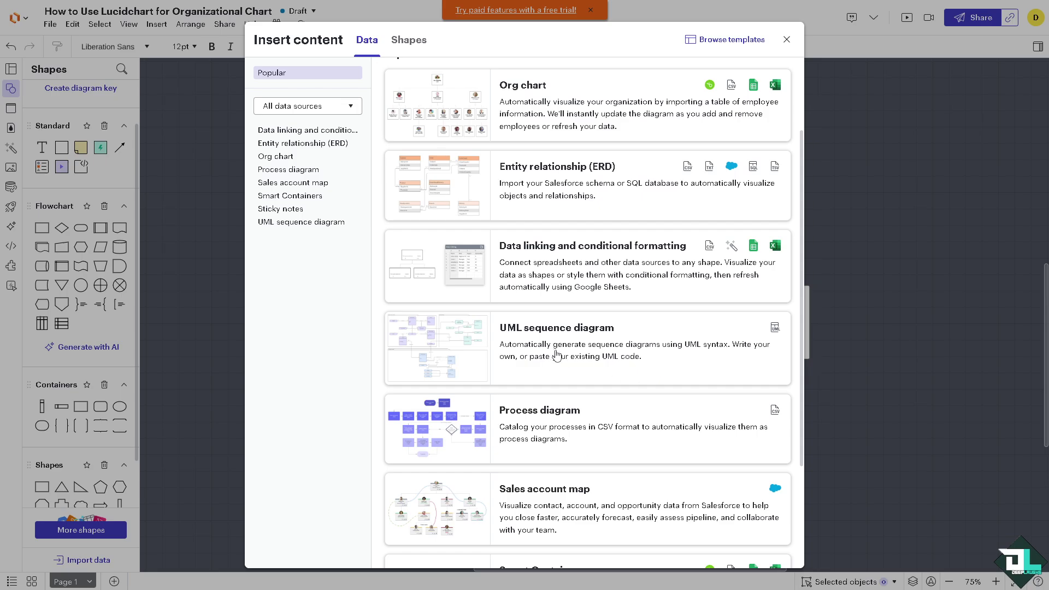
{"action": "scroll", "coordinate": [556, 355], "scroll_direction": "down", "scroll_amount": 3}
{"action": "scroll", "coordinate": [600, 339], "scroll_direction": "up", "scroll_amount": 5}
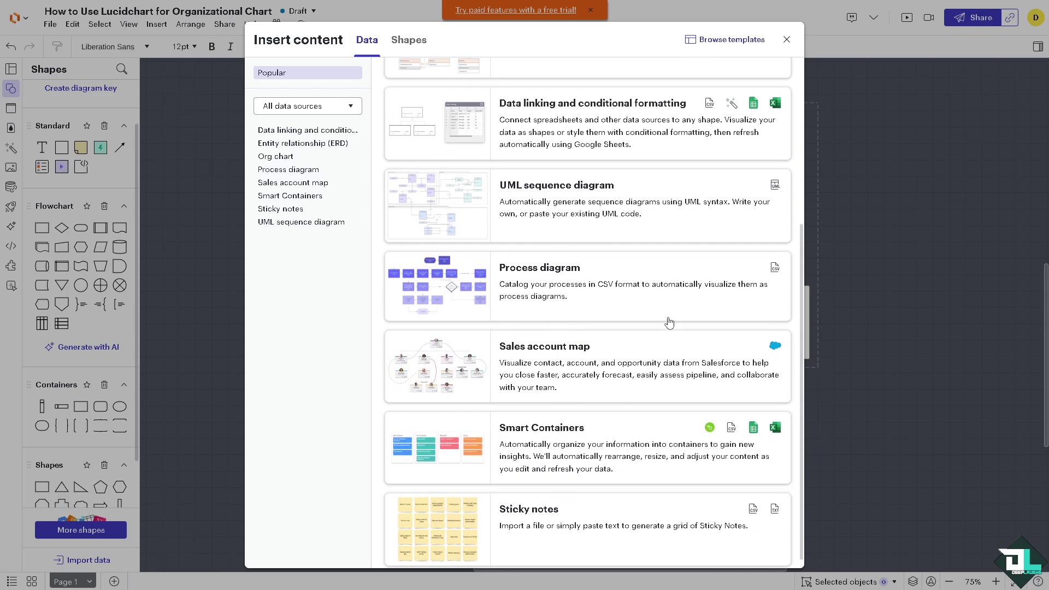
{"action": "left_click", "coordinate": [786, 40]}
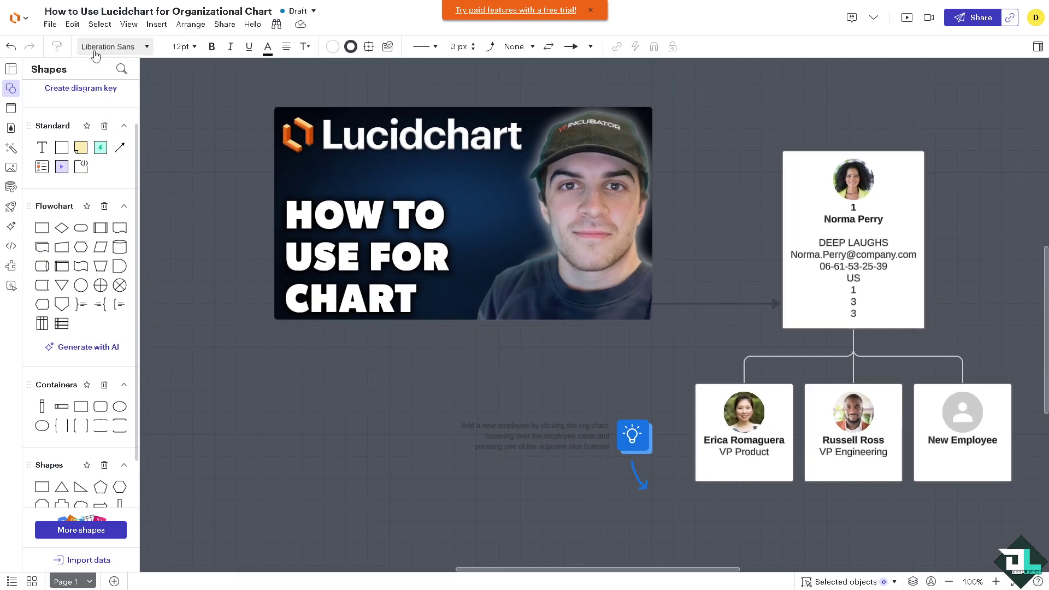
Step: Dismiss the trial banner and add a first slide framing the whole video thumbnail
{"action": "left_click", "coordinate": [597, 11]}
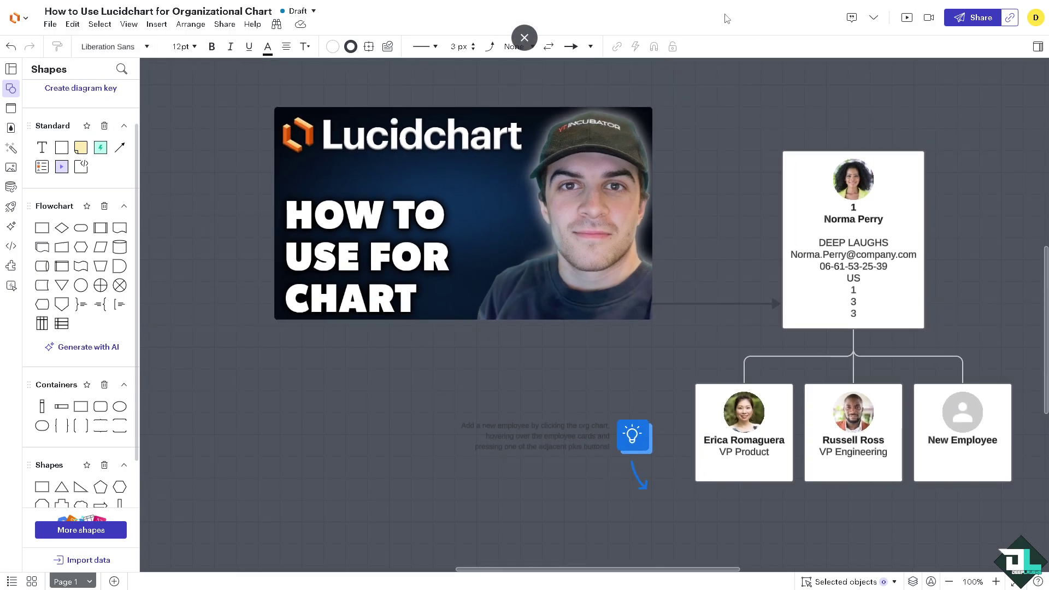
{"action": "left_click", "coordinate": [907, 22]}
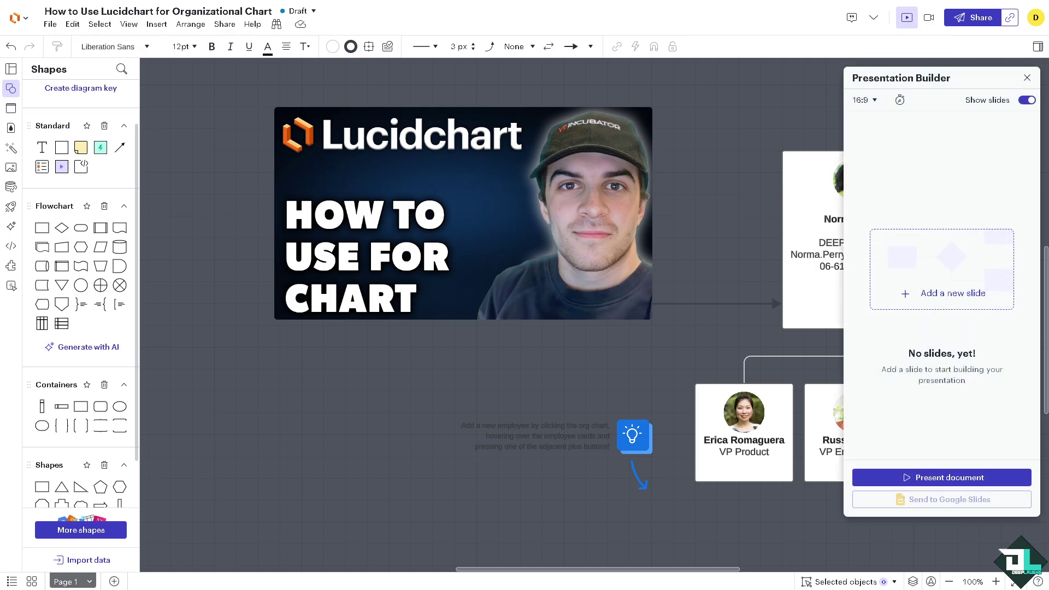
{"action": "left_click", "coordinate": [962, 284]}
{"action": "left_click_drag", "start_coordinate": [595, 280], "coordinate": [371, 121]}
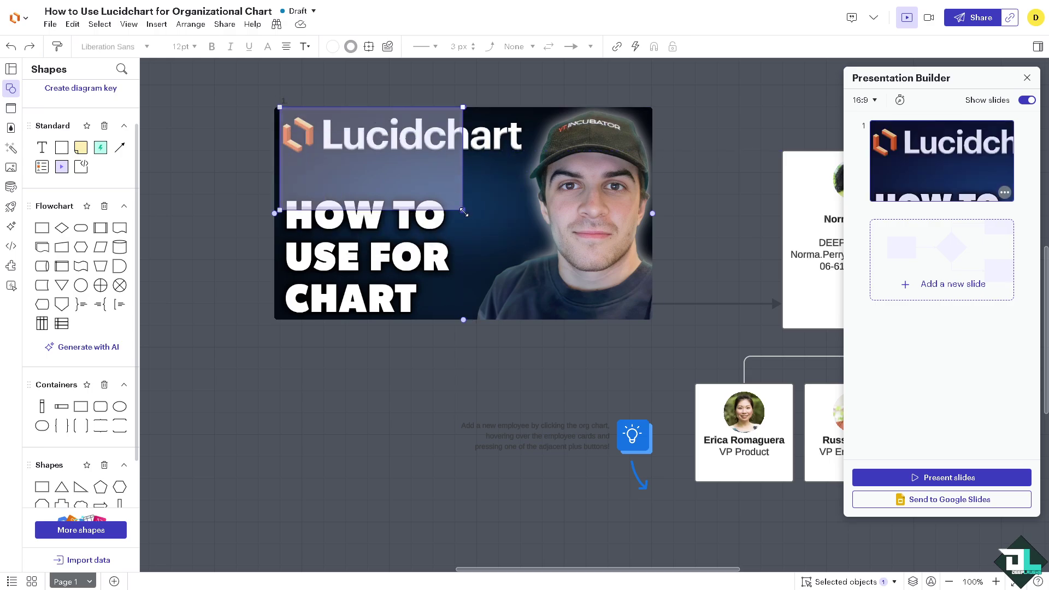
{"action": "left_click_drag", "start_coordinate": [464, 213], "coordinate": [658, 320]}
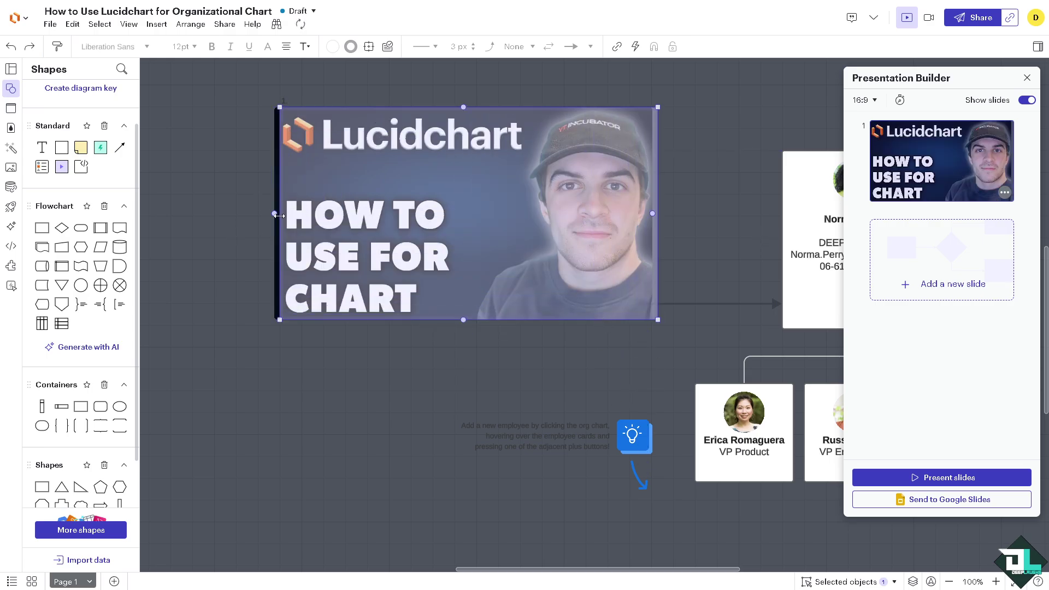
{"action": "mouse_move", "coordinate": [278, 214]}
{"action": "left_mouse_down"}
{"action": "mouse_move", "coordinate": [260, 213]}
{"action": "mouse_move", "coordinate": [274, 214]}
{"action": "left_mouse_up"}
{"action": "scroll", "coordinate": [798, 356], "scroll_direction": "down", "scroll_amount": 3}
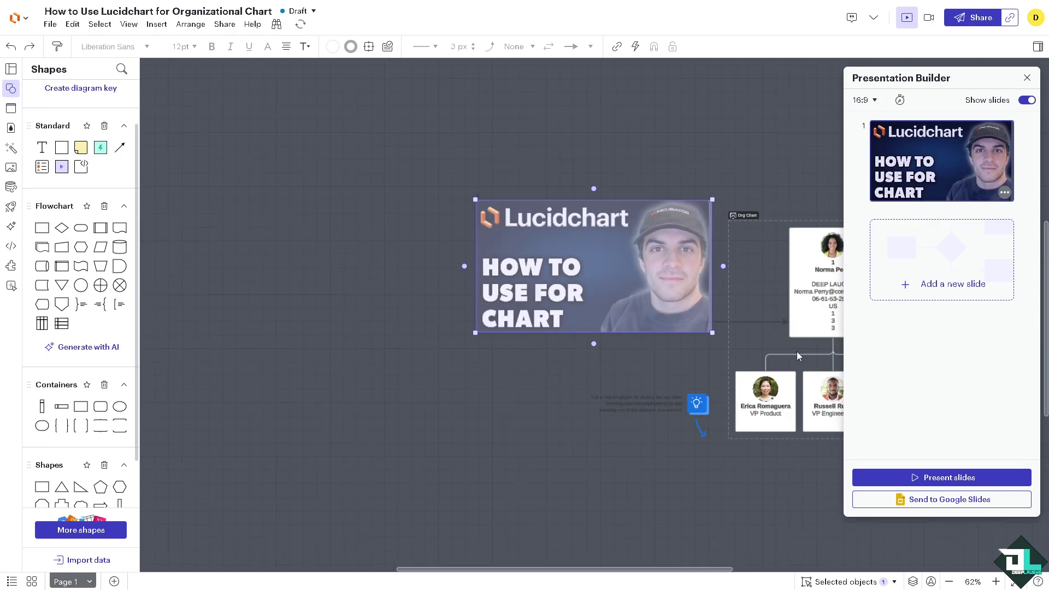
{"action": "scroll", "coordinate": [797, 357], "scroll_direction": "down", "scroll_amount": 1}
Step: Move the org chart left, fit a second slide around it, and present the slides
{"action": "left_click", "coordinate": [929, 269]}
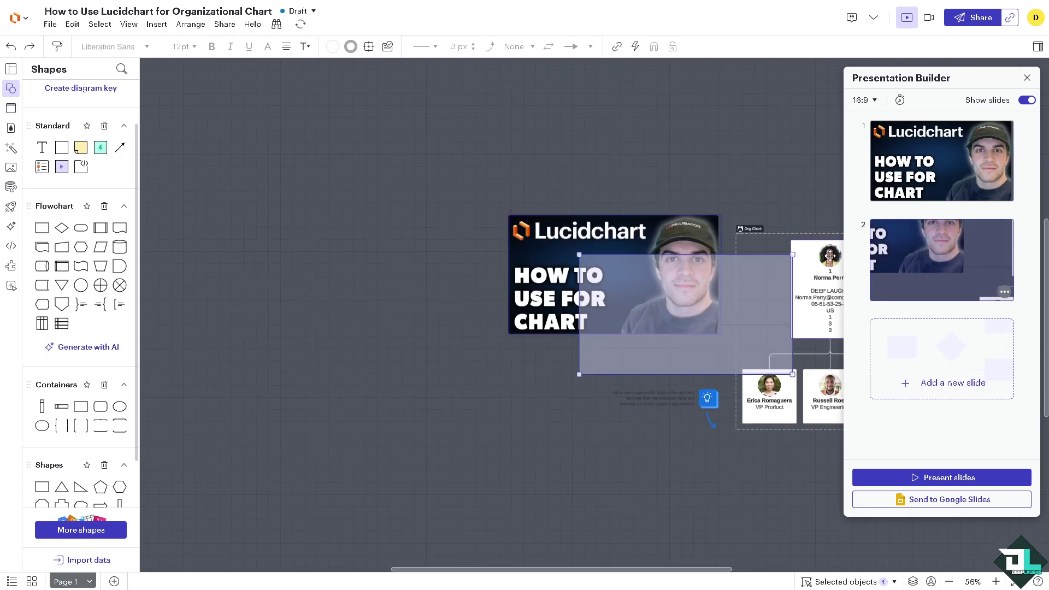
{"action": "left_click_drag", "start_coordinate": [829, 256], "coordinate": [345, 306]}
{"action": "left_click", "coordinate": [716, 310]}
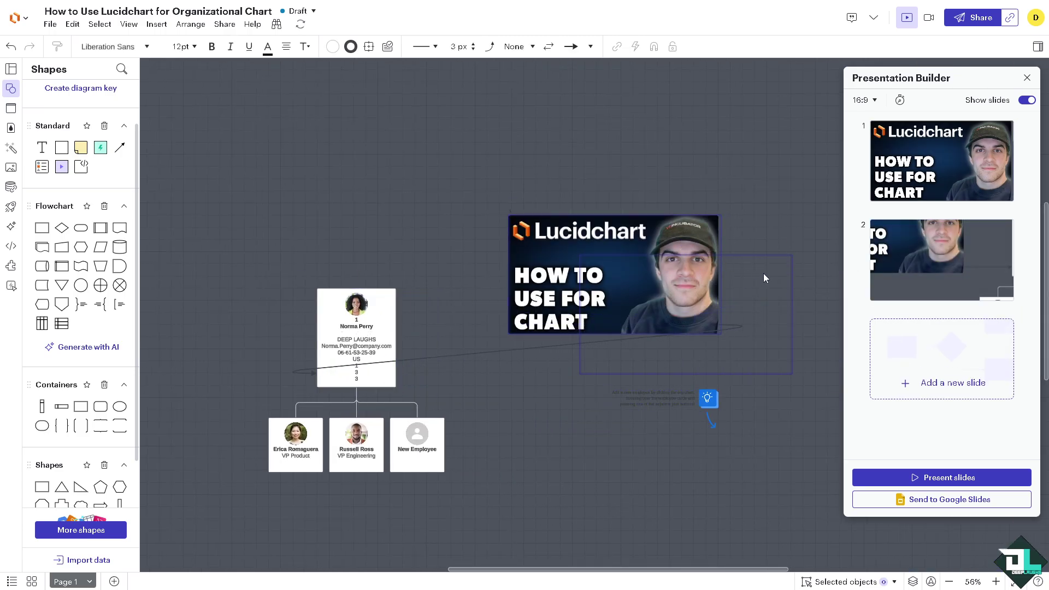
{"action": "left_click_drag", "start_coordinate": [778, 256], "coordinate": [443, 323]}
{"action": "left_click_drag", "start_coordinate": [459, 402], "coordinate": [508, 500]}
{"action": "left_click_drag", "start_coordinate": [541, 440], "coordinate": [451, 433]}
{"action": "left_click_drag", "start_coordinate": [521, 277], "coordinate": [508, 284]}
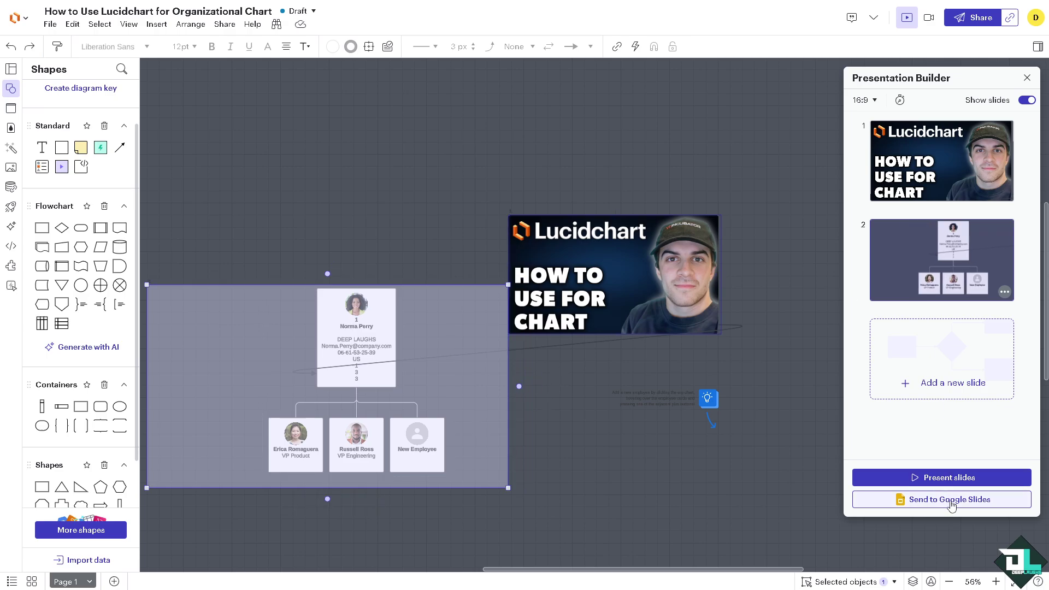
{"action": "left_click", "coordinate": [991, 477]}
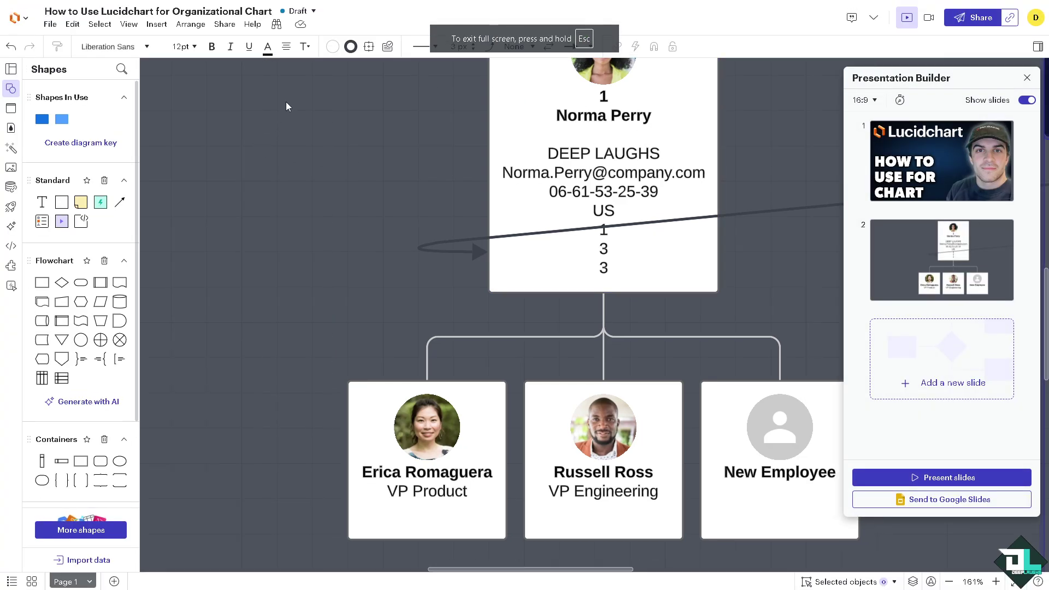
Step: Start a PDF export and review file format and page size, keeping PDF and Letter
{"action": "left_click", "coordinate": [50, 25]}
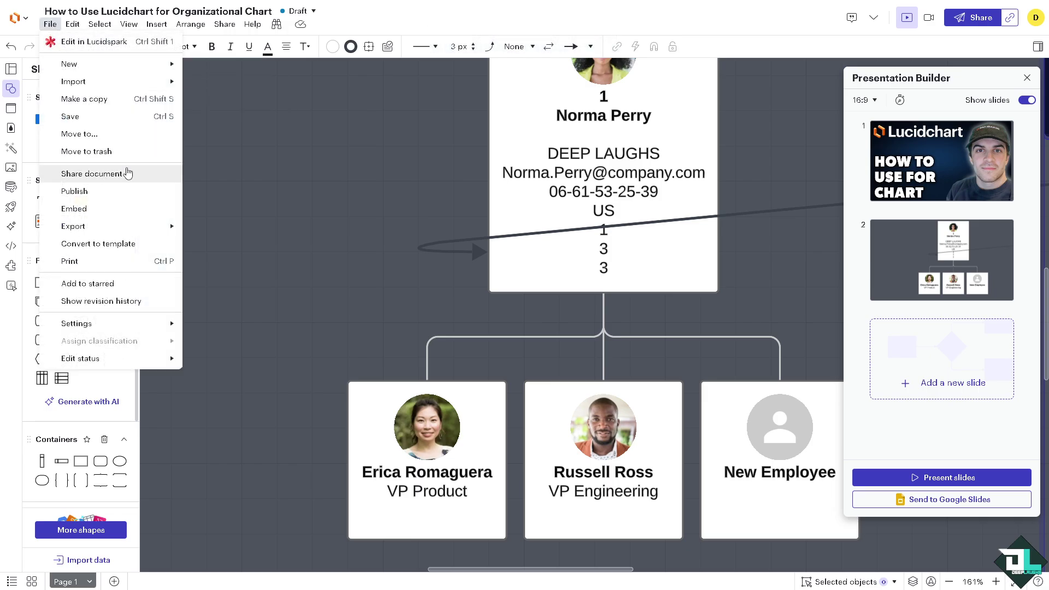
{"action": "mouse_move", "coordinate": [144, 231]}
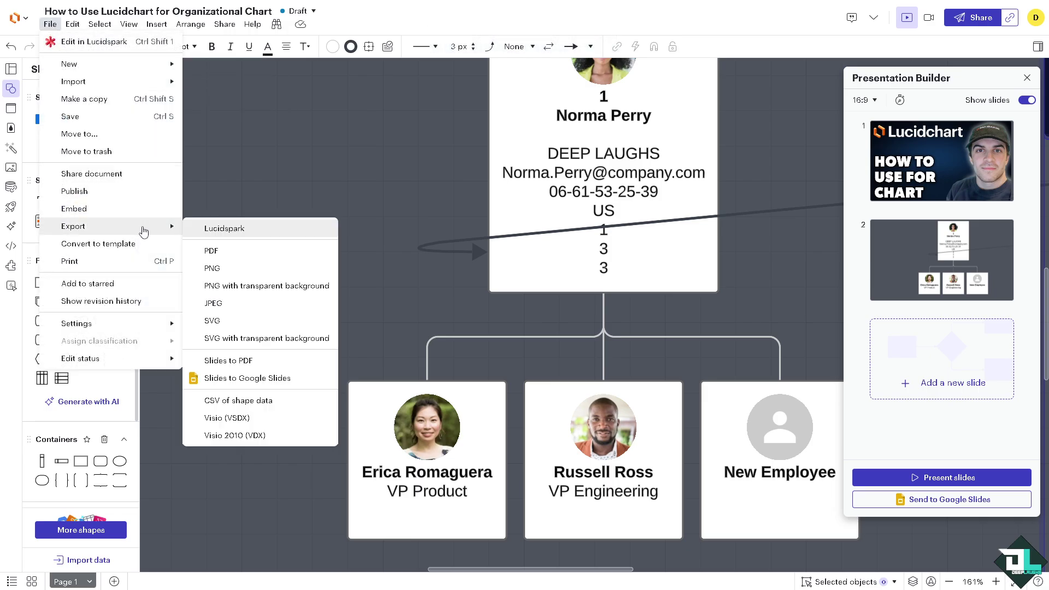
{"action": "left_click", "coordinate": [238, 251]}
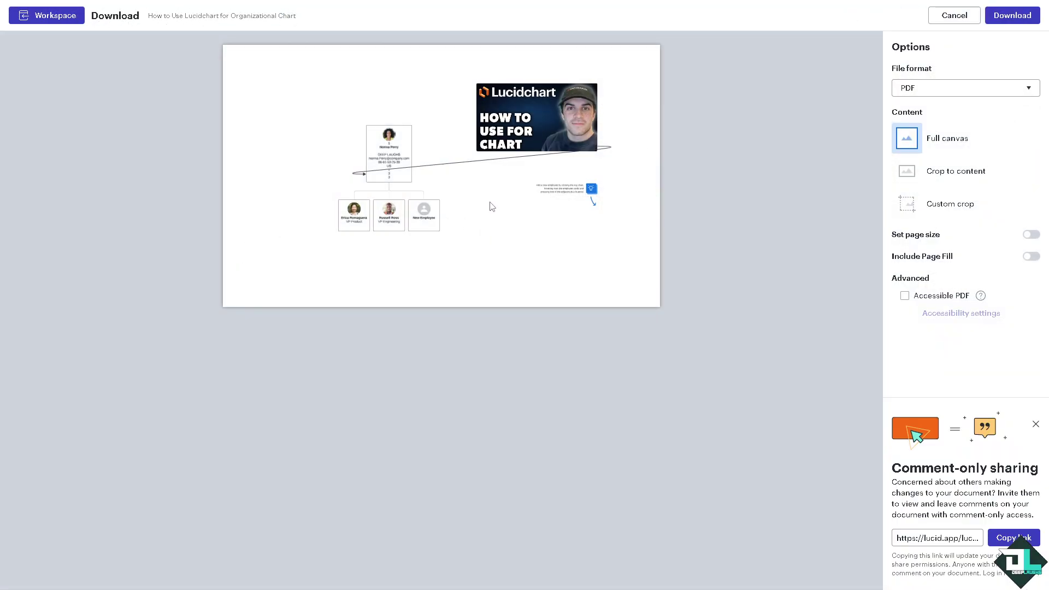
{"action": "left_click", "coordinate": [951, 94]}
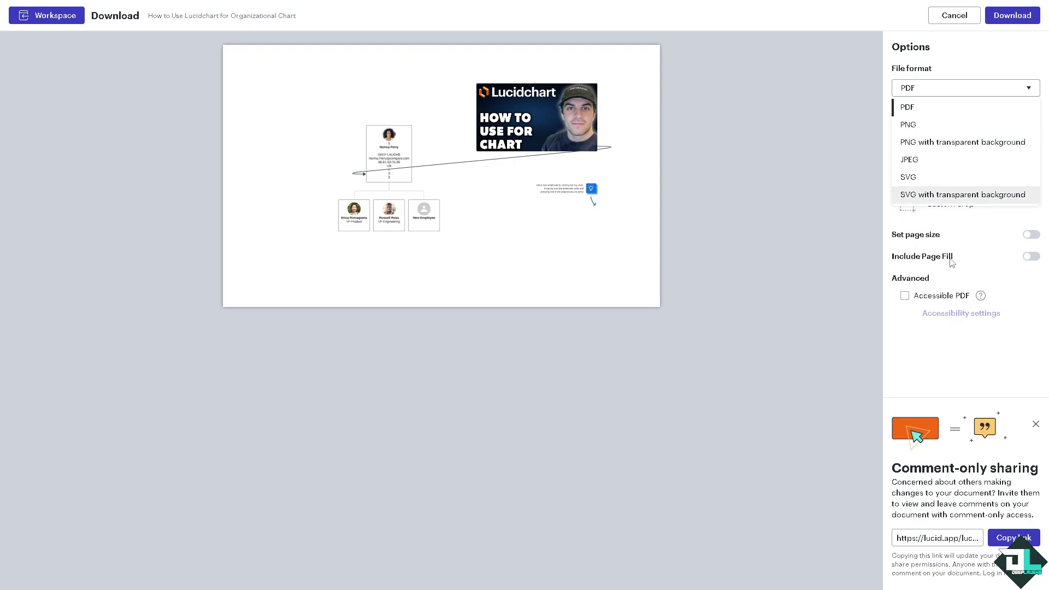
{"action": "left_click", "coordinate": [981, 243]}
{"action": "left_click", "coordinate": [1032, 234]}
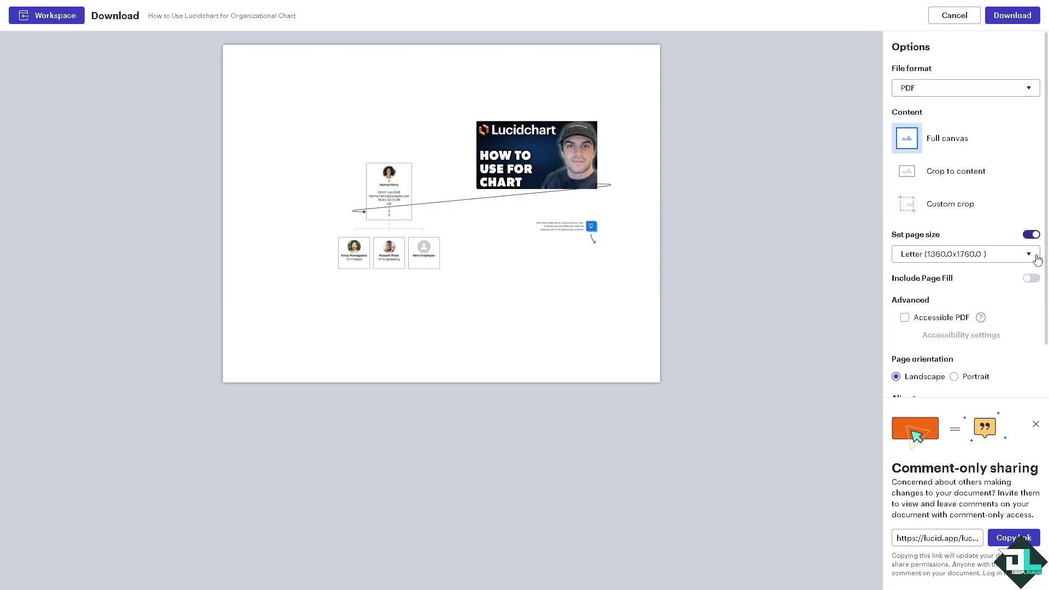
{"action": "left_click", "coordinate": [1036, 256]}
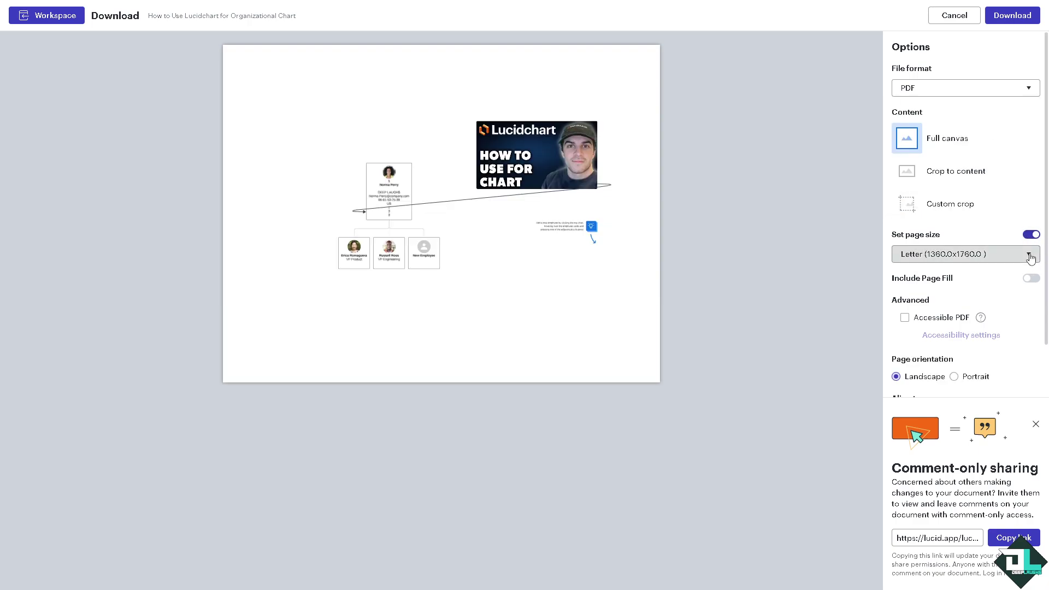
{"action": "left_click", "coordinate": [989, 229]}
Step: Try Crop to content, Include Page Fill and Accessible PDF, then view accessibility settings
{"action": "left_click", "coordinate": [964, 211]}
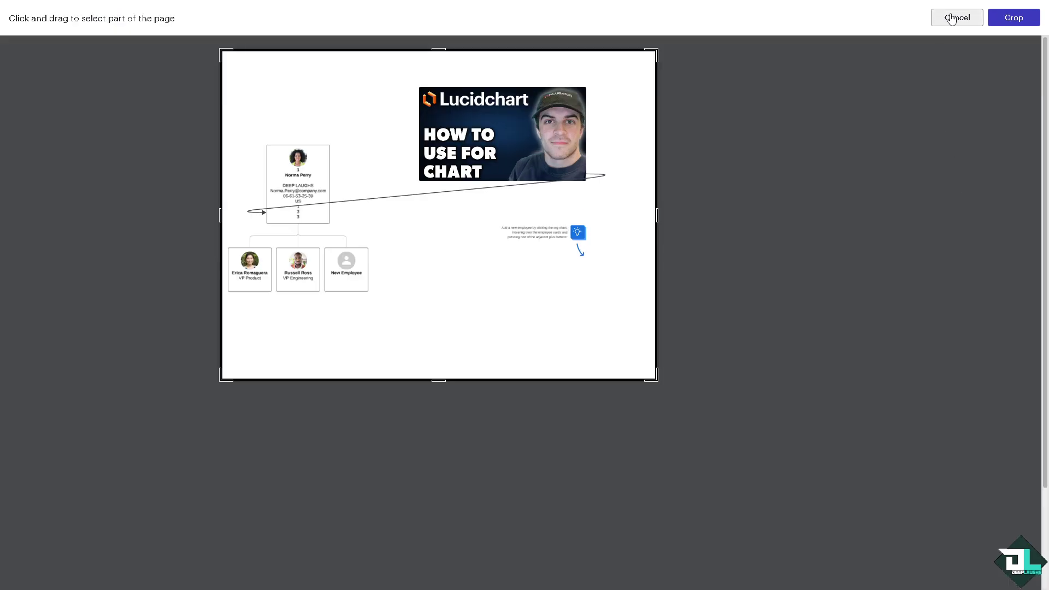
{"action": "left_click", "coordinate": [952, 19]}
{"action": "left_click", "coordinate": [941, 174]}
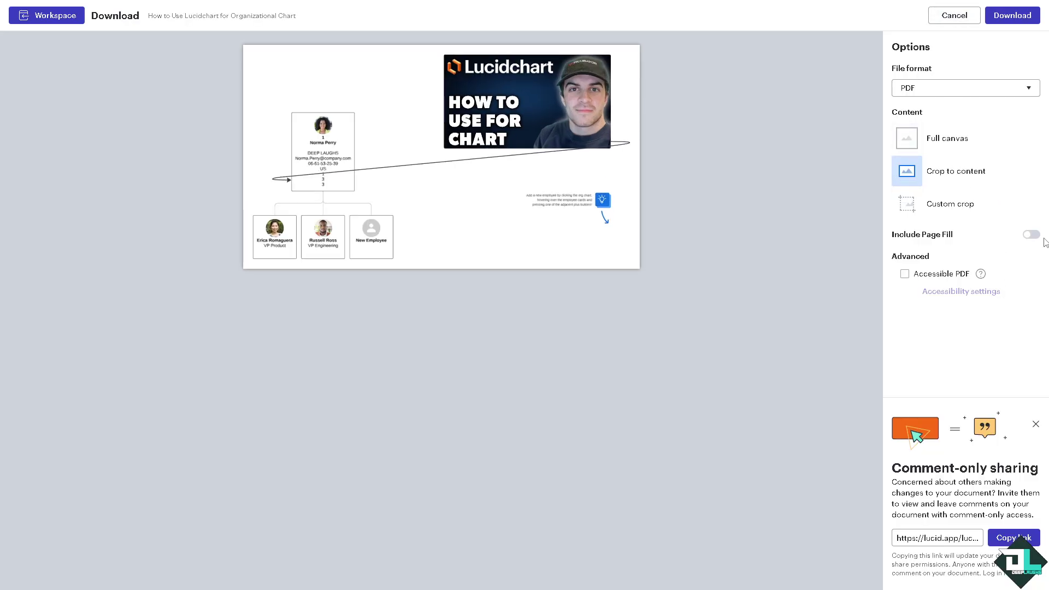
{"action": "left_click", "coordinate": [1031, 234]}
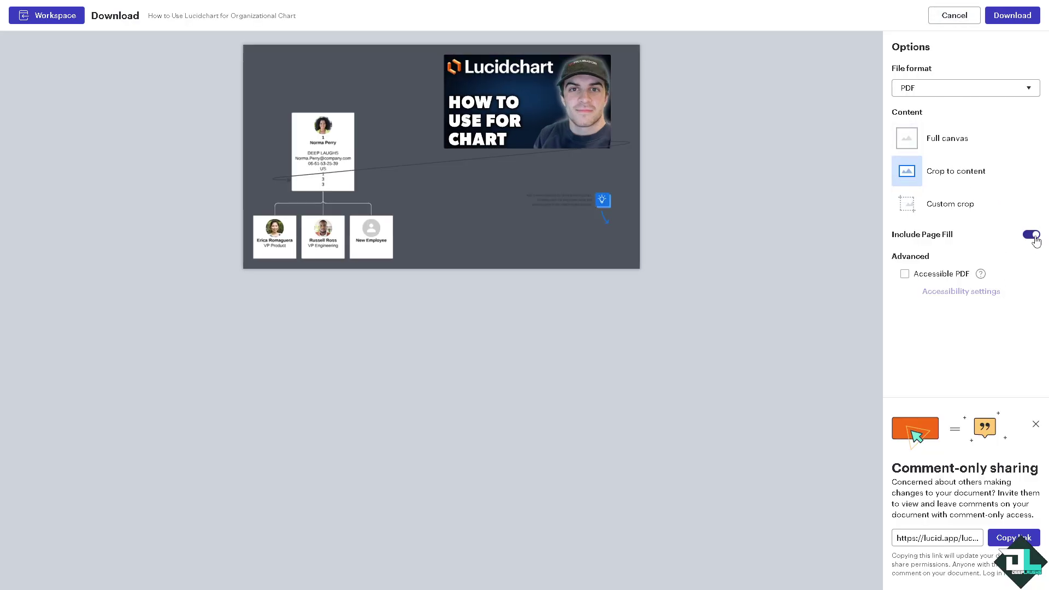
{"action": "left_click", "coordinate": [923, 275]}
{"action": "left_click", "coordinate": [941, 291]}
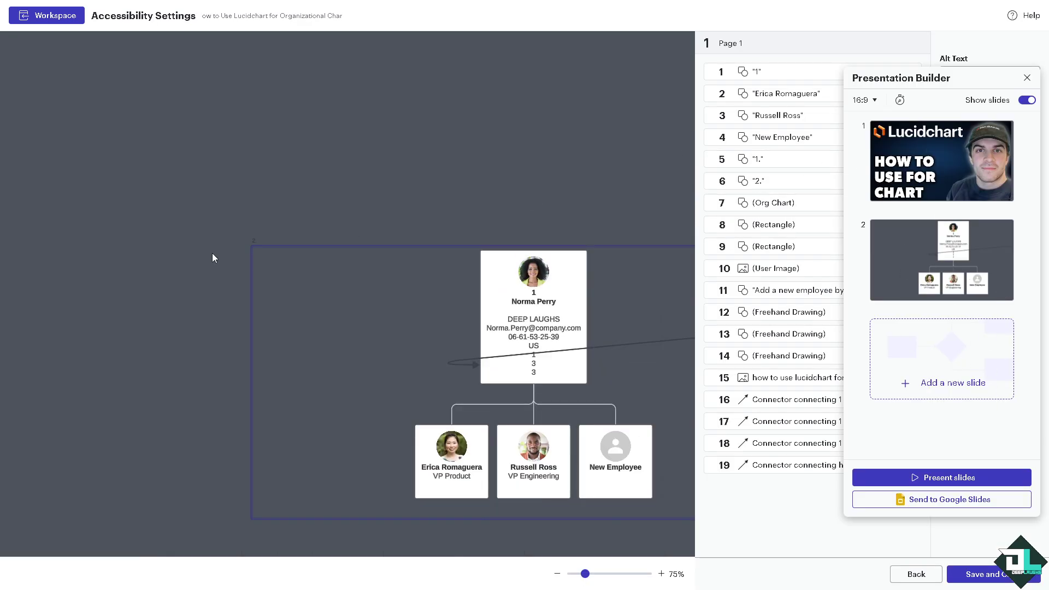
{"action": "left_click", "coordinate": [1027, 77]}
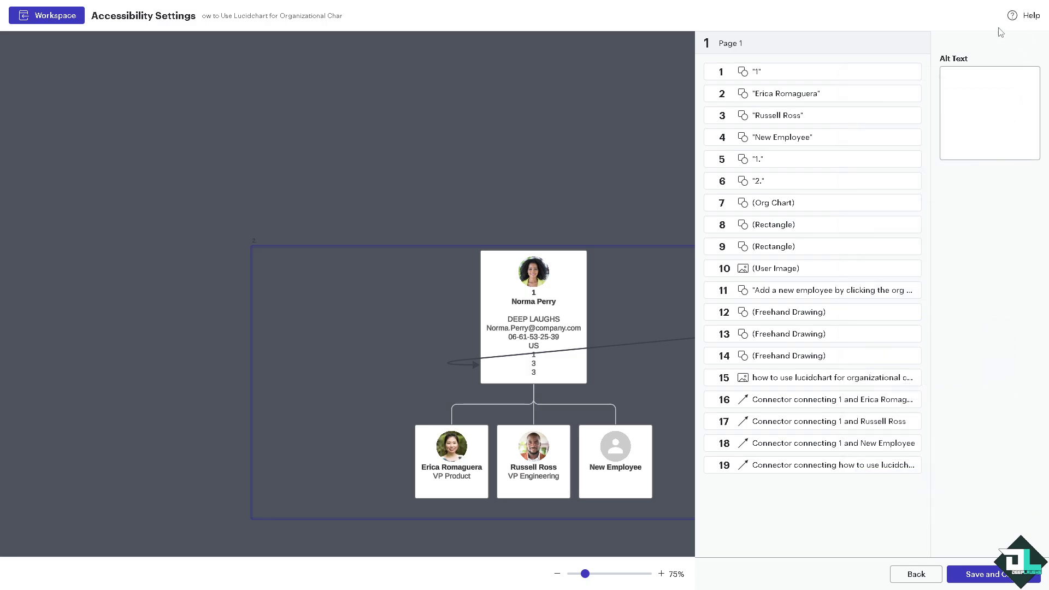
{"action": "left_click", "coordinate": [929, 574]}
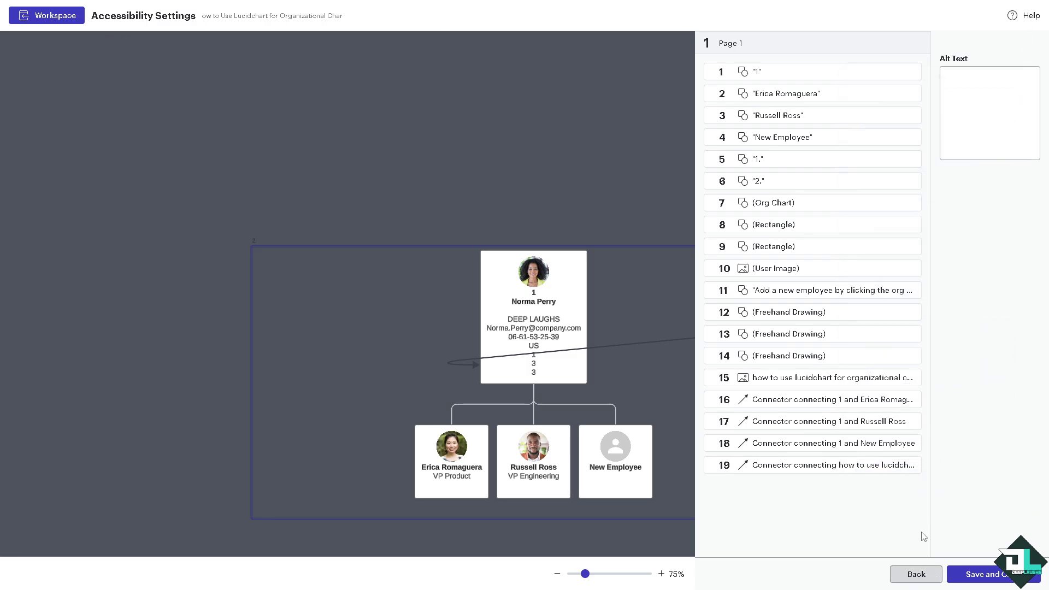
Step: Cancel the download, review the Share dialog's access levels, then go to the File menu
{"action": "left_click", "coordinate": [956, 18]}
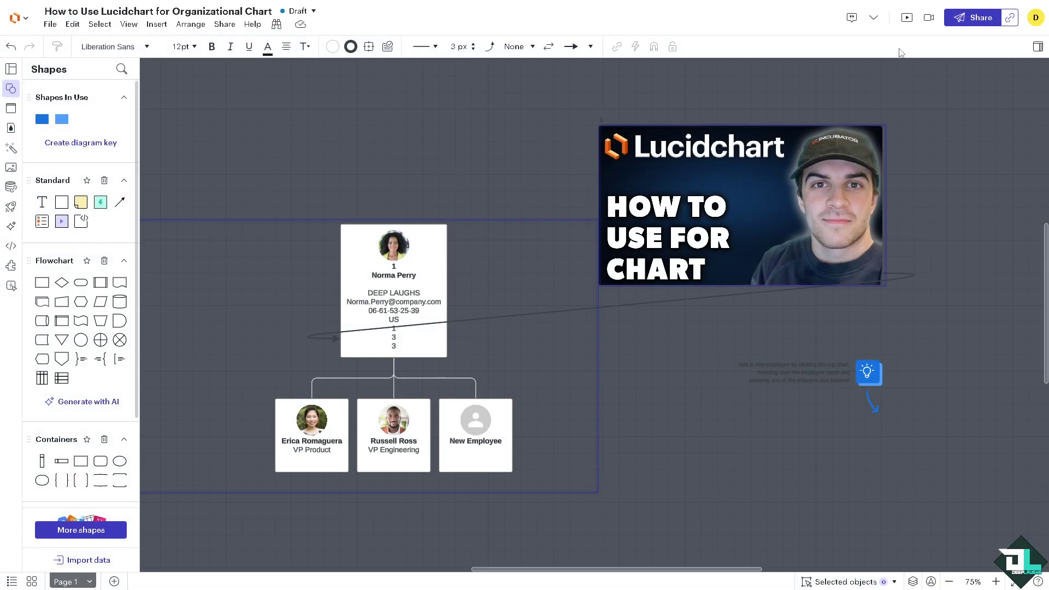
{"action": "left_click", "coordinate": [981, 17]}
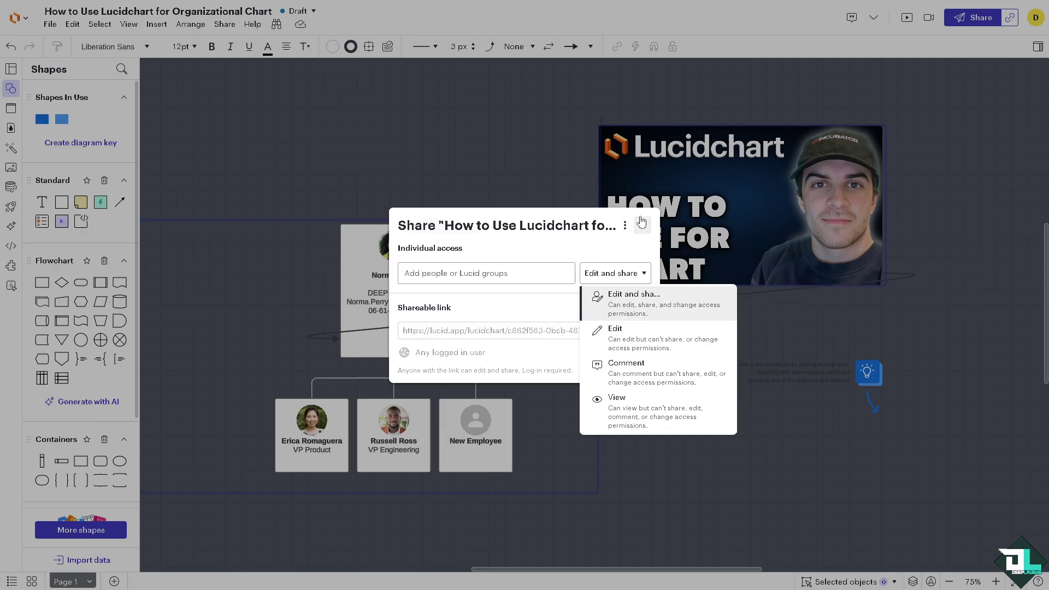
{"action": "left_click", "coordinate": [643, 225]}
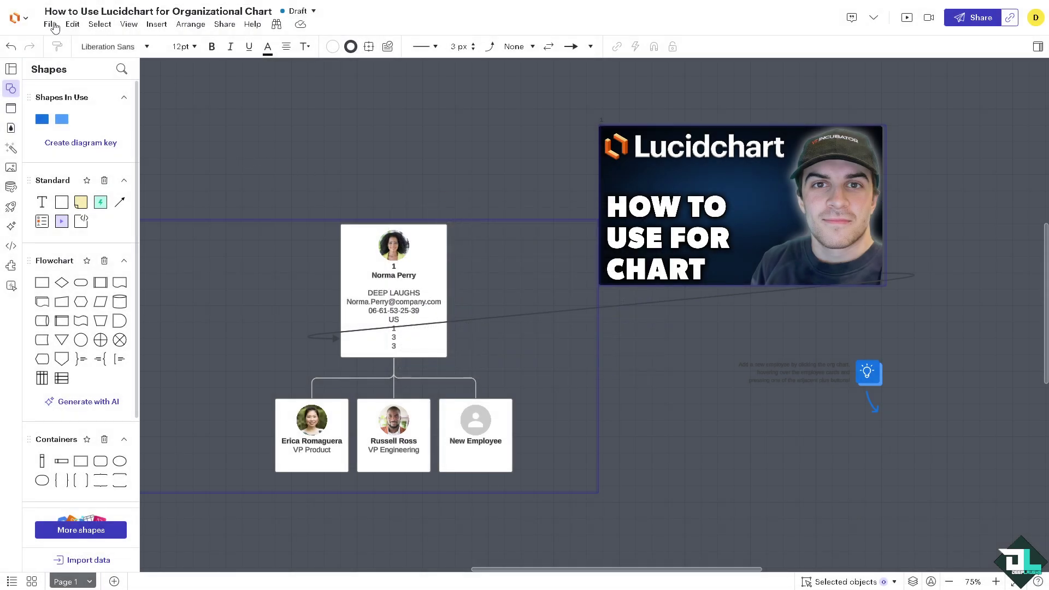
{"action": "left_click", "coordinate": [54, 25]}
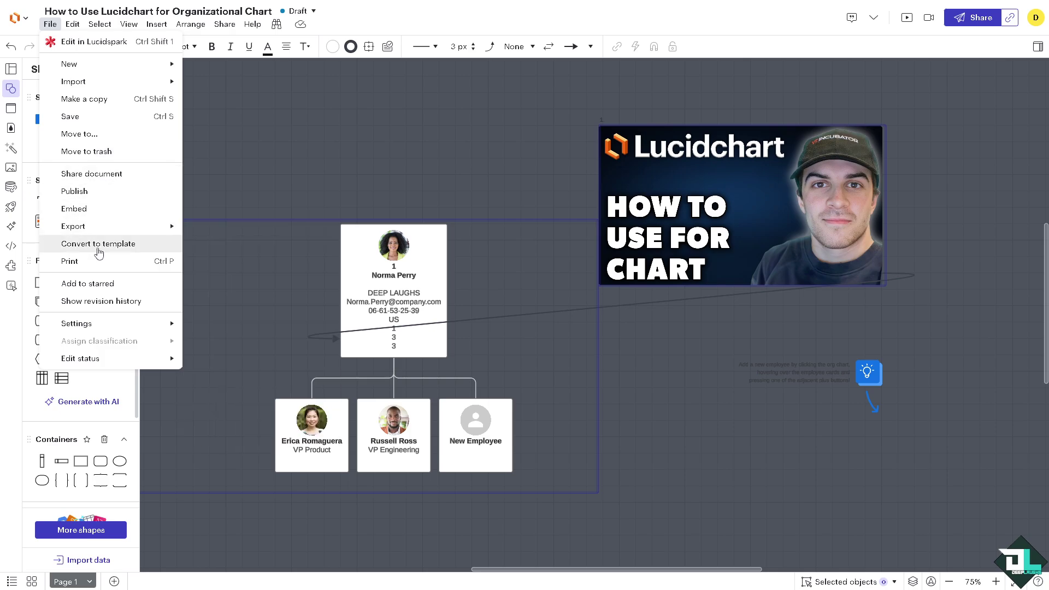
Step: Preview and close Print, then pick Single page (PDF / Image) in Publish and close without publishing
{"action": "left_click", "coordinate": [117, 264]}
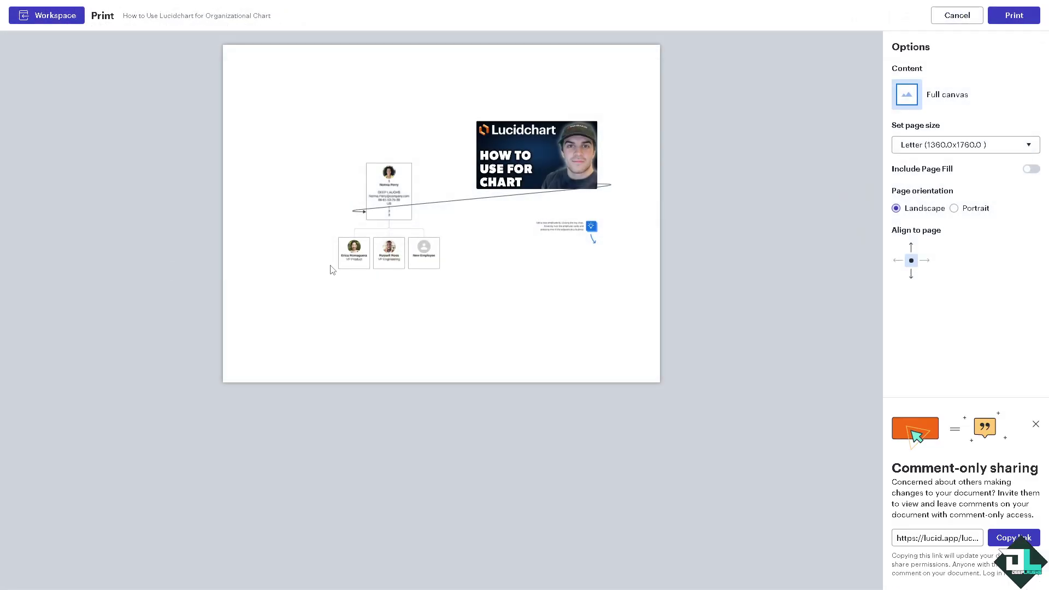
{"action": "left_click", "coordinate": [956, 15]}
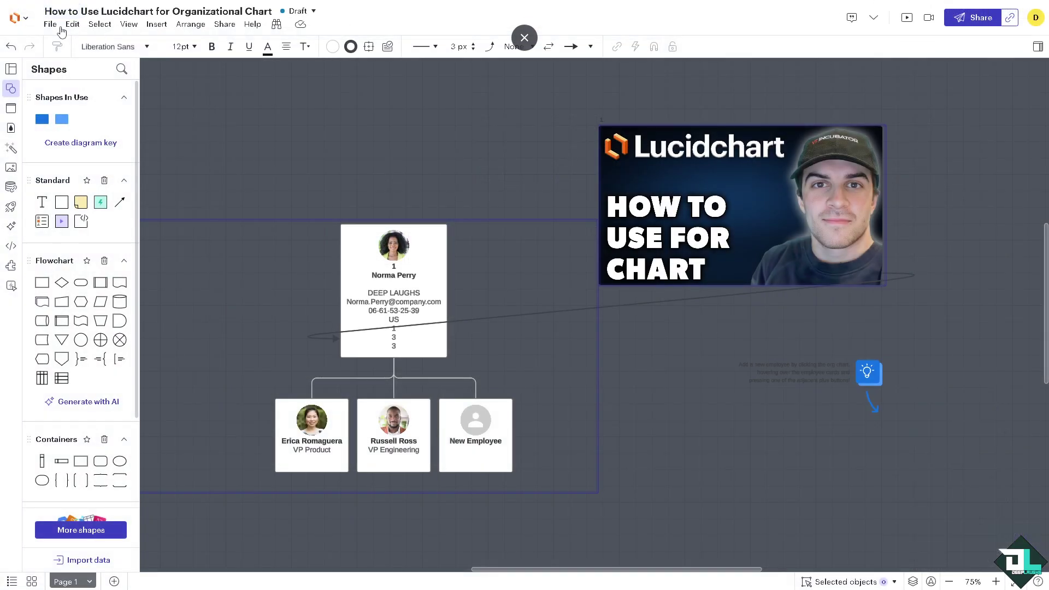
{"action": "left_click", "coordinate": [55, 26]}
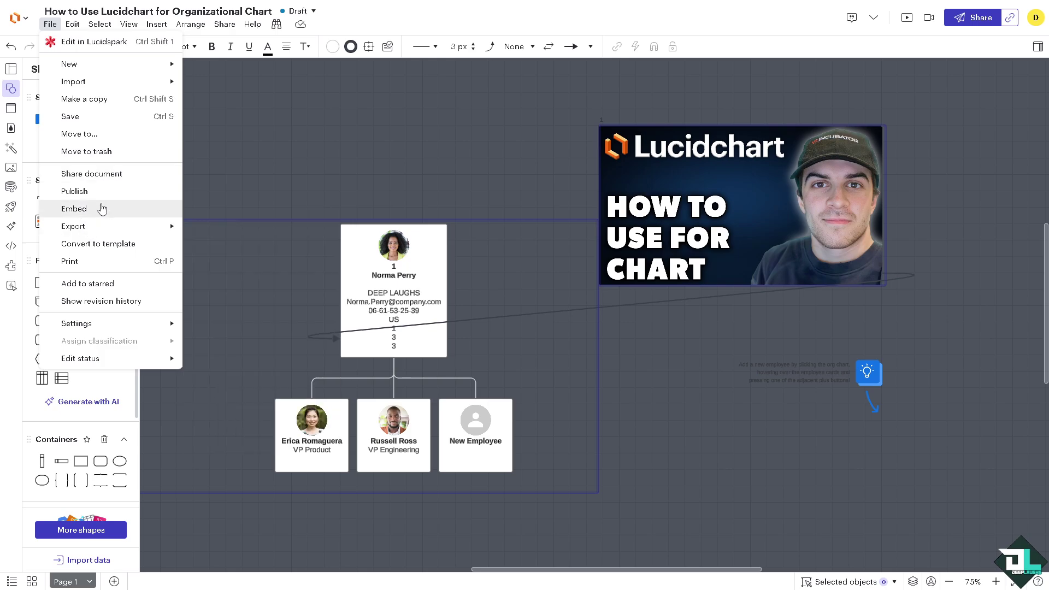
{"action": "left_click", "coordinate": [108, 192]}
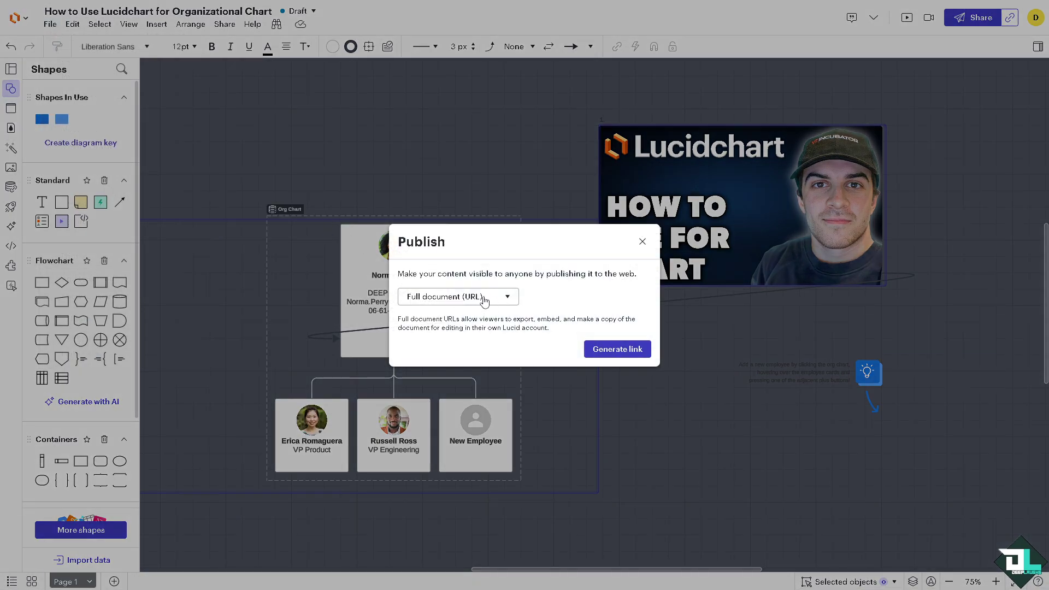
{"action": "left_click", "coordinate": [480, 297]}
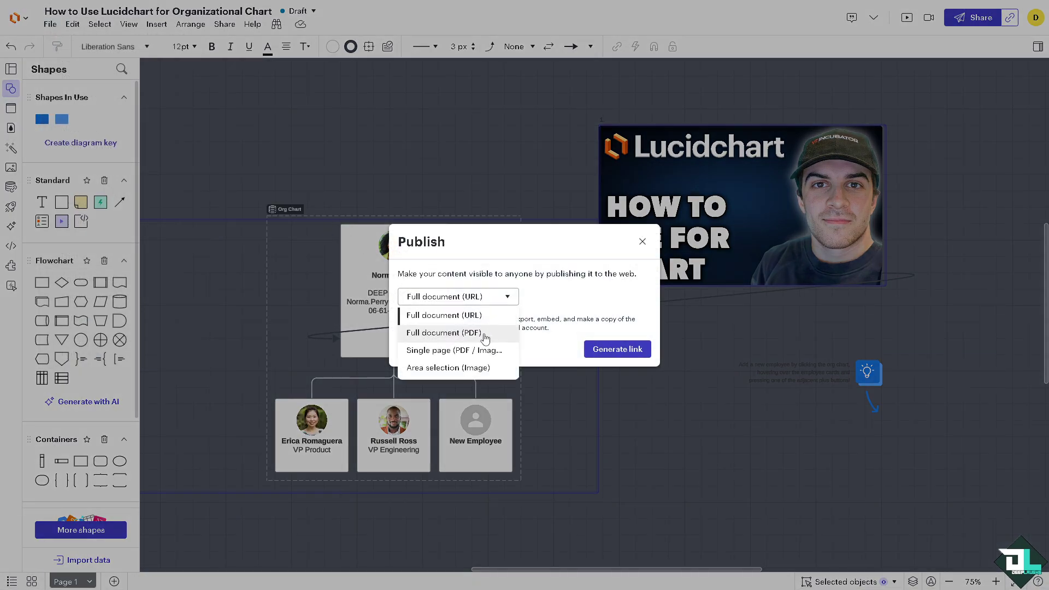
{"action": "left_click", "coordinate": [471, 354]}
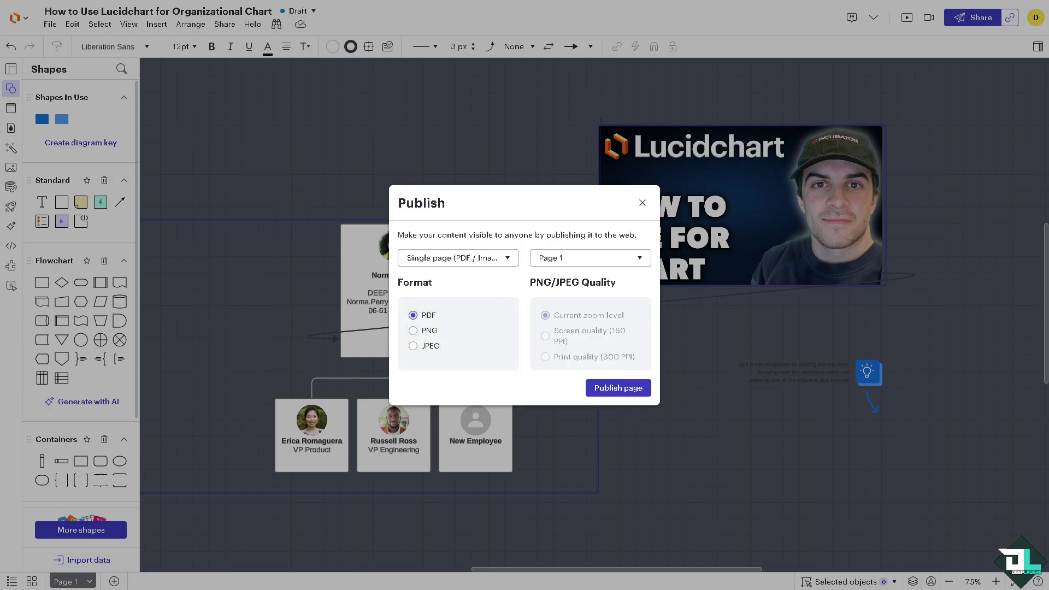
{"action": "left_click", "coordinate": [642, 203]}
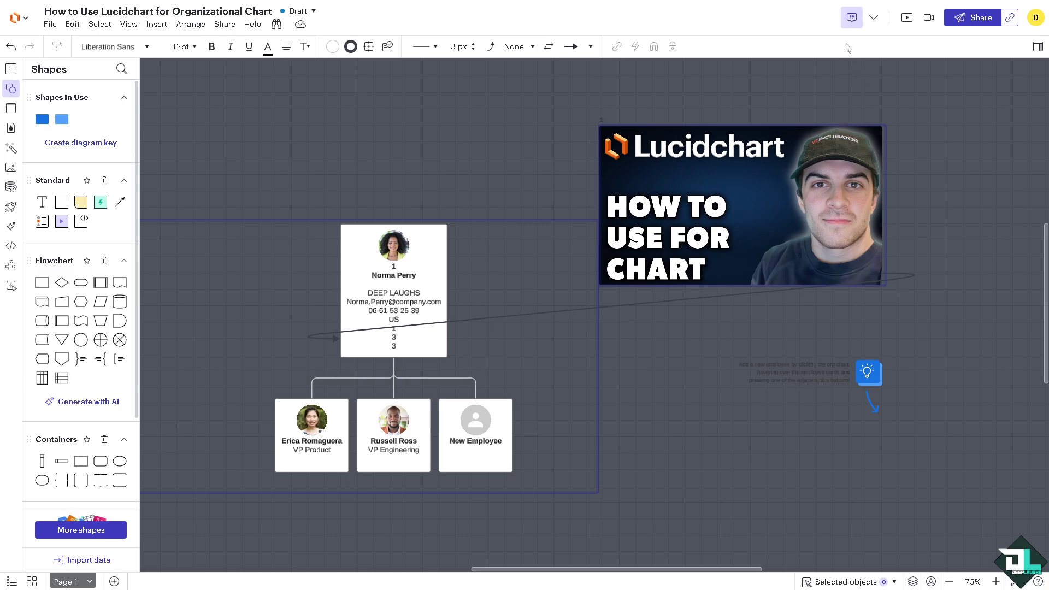
{"action": "left_click", "coordinate": [396, 138]}
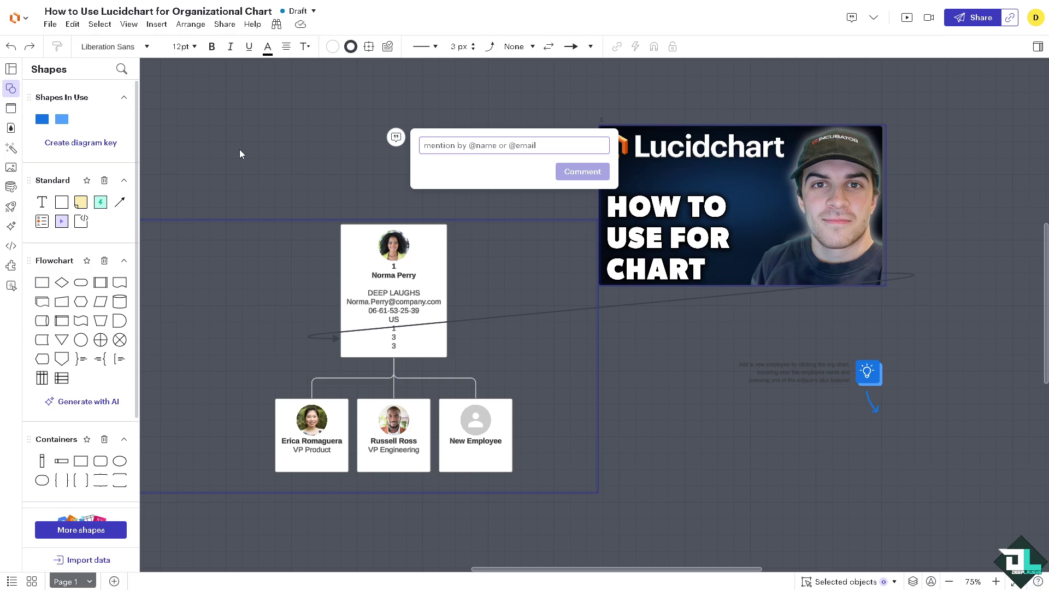
{"action": "left_click", "coordinate": [216, 127]}
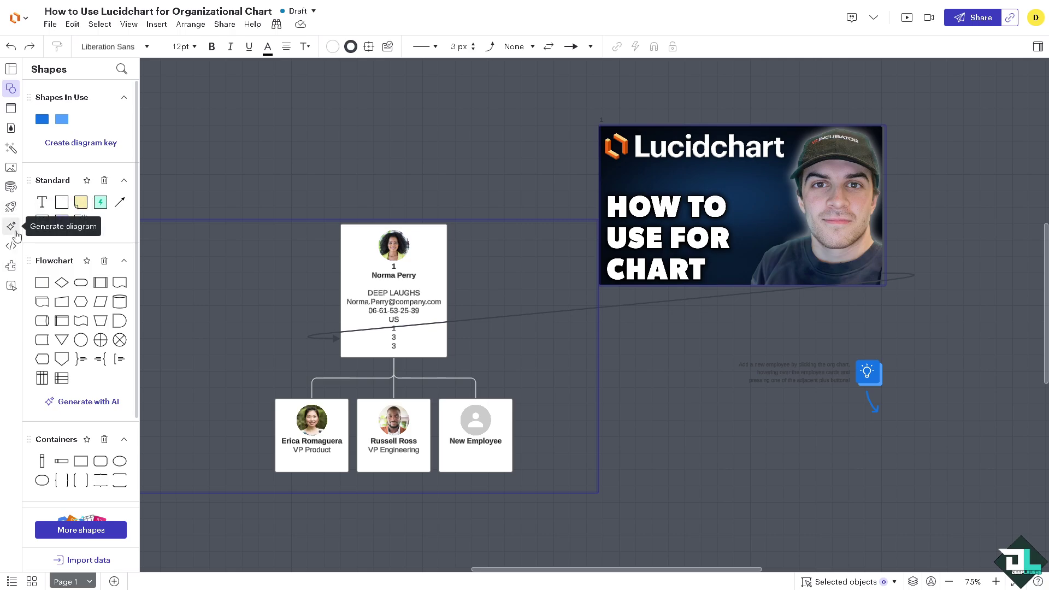
Step: Browse the Marketplace's All Apps list, including Jira Embed, Loom and Google Workspace
{"action": "left_click", "coordinate": [11, 266]}
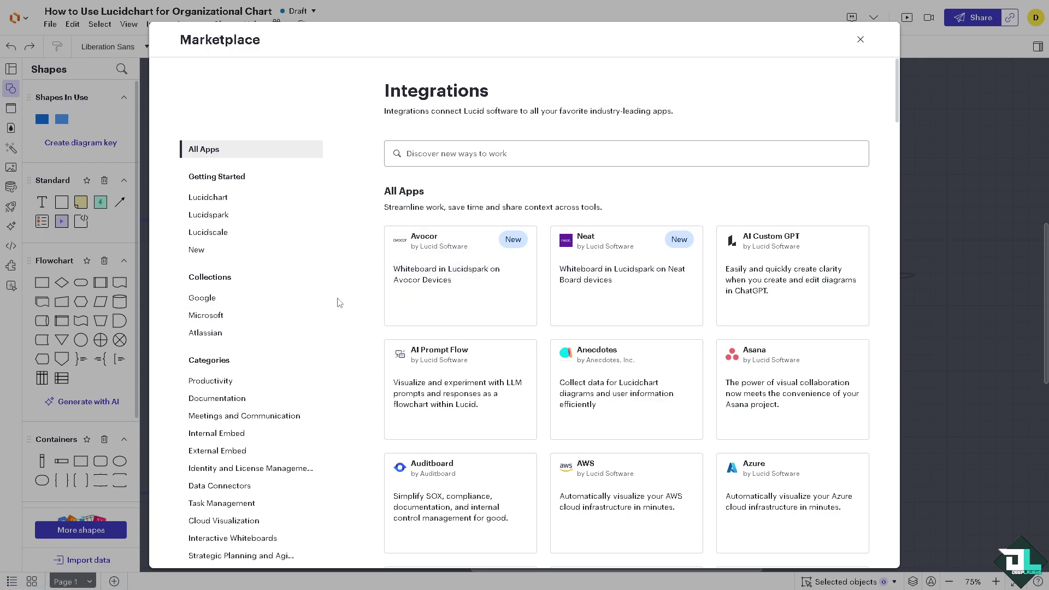
{"action": "scroll", "coordinate": [339, 301], "scroll_direction": "down", "scroll_amount": 8}
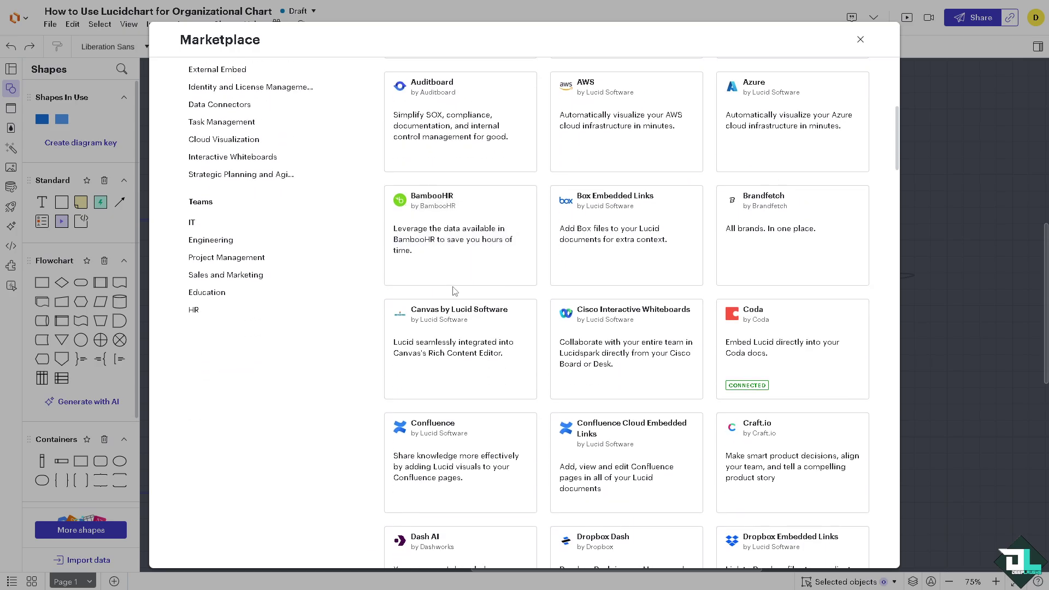
{"action": "scroll", "coordinate": [484, 284], "scroll_direction": "down", "scroll_amount": 13}
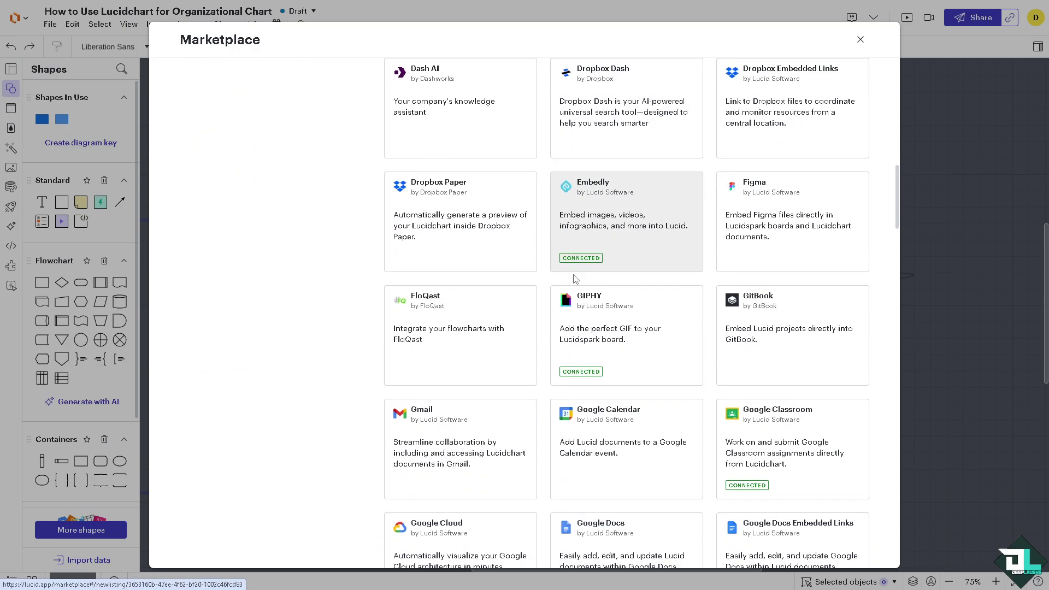
{"action": "scroll", "coordinate": [574, 280], "scroll_direction": "down", "scroll_amount": 12}
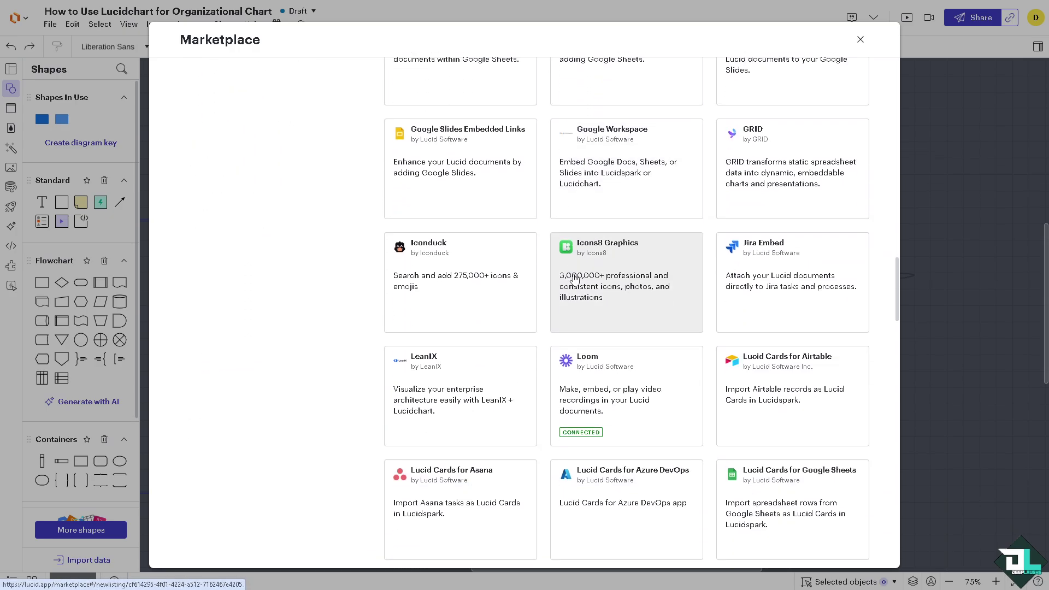